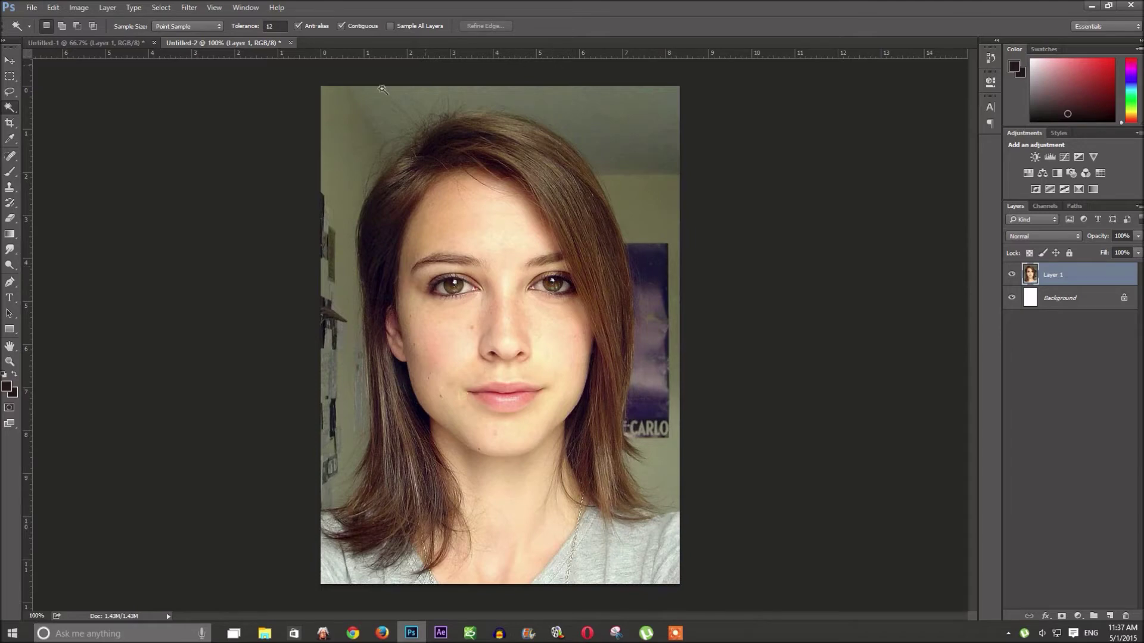
Step: Remove the stray face photo and delete the blank white background layer, leaving only the portrait
drag(446, 376, 451, 382)
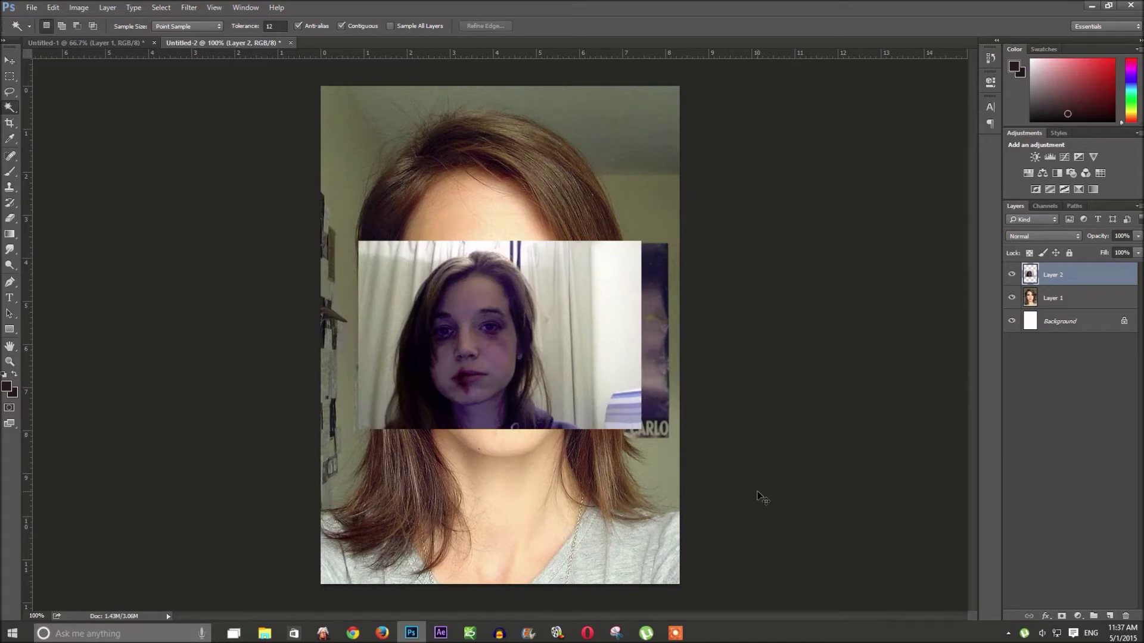
key(Delete)
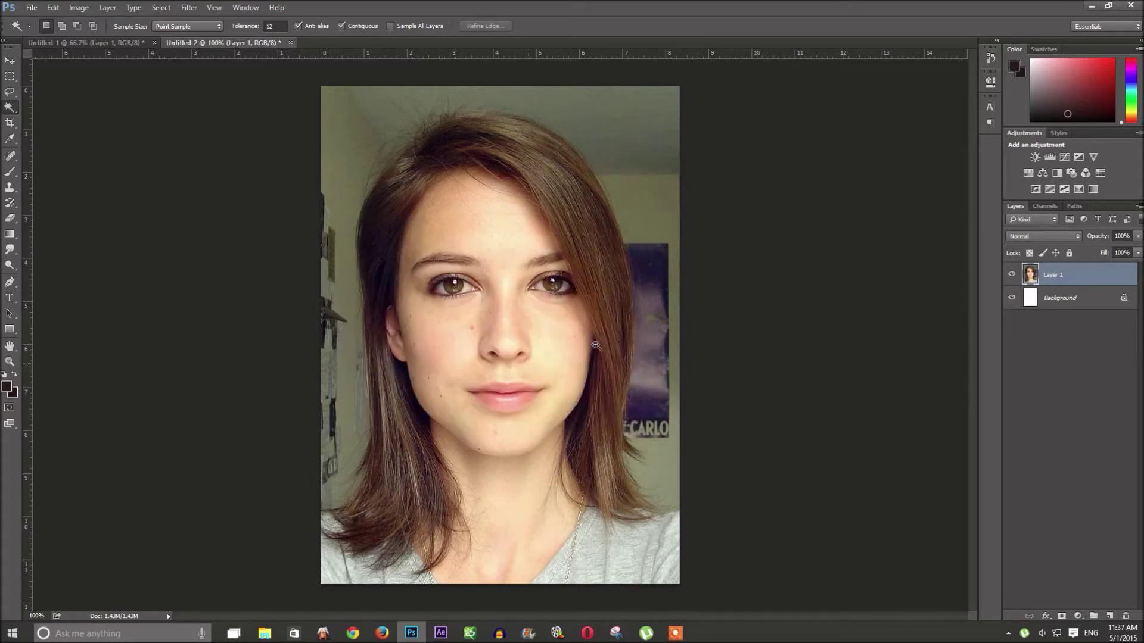
click(1124, 298)
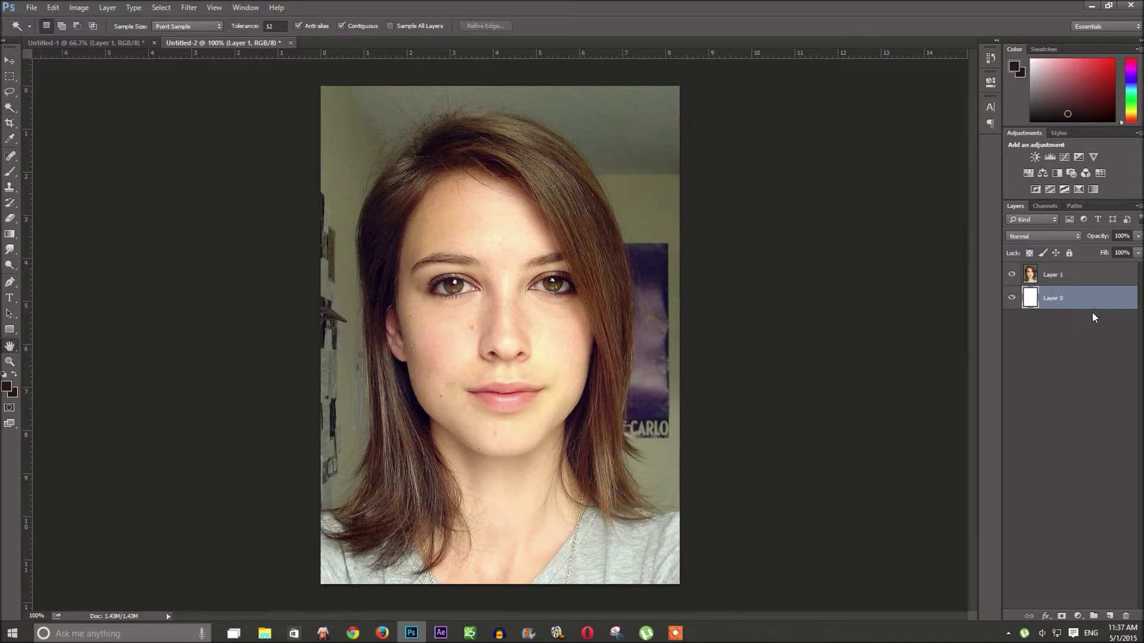
double_click(1089, 297)
click(1040, 287)
click(1127, 616)
key(Return)
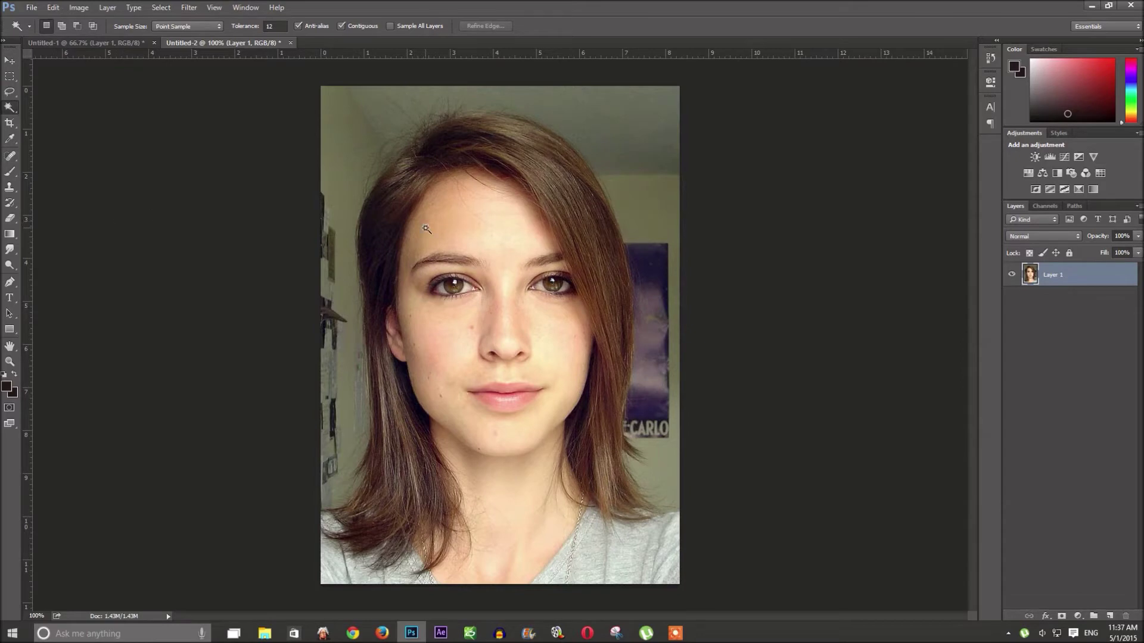
Step: Zoom in and set up the Spot Healing Brush at size 20
alt+scroll(572, 429, up, 2)
alt+scroll(560, 417, up, 2)
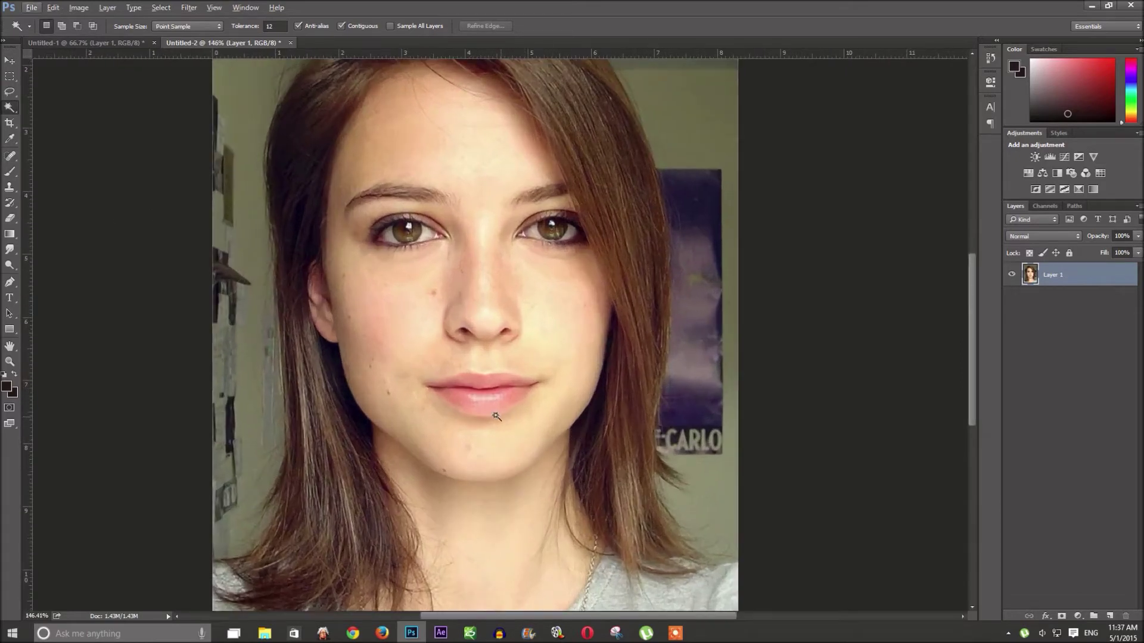
scroll(427, 293, up, 2)
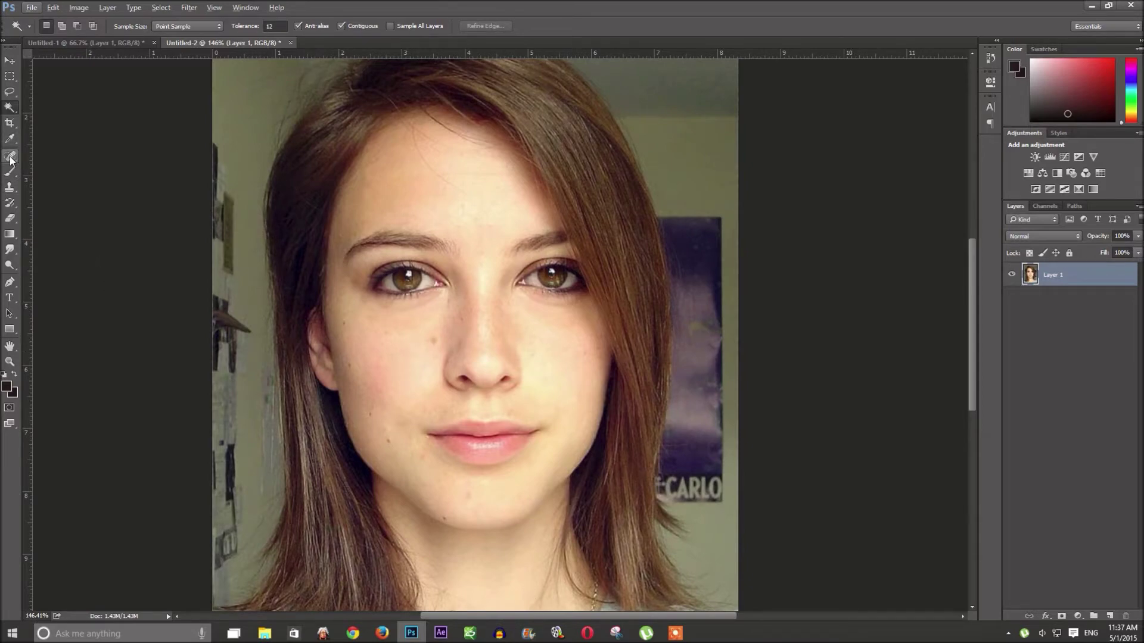
click(10, 157)
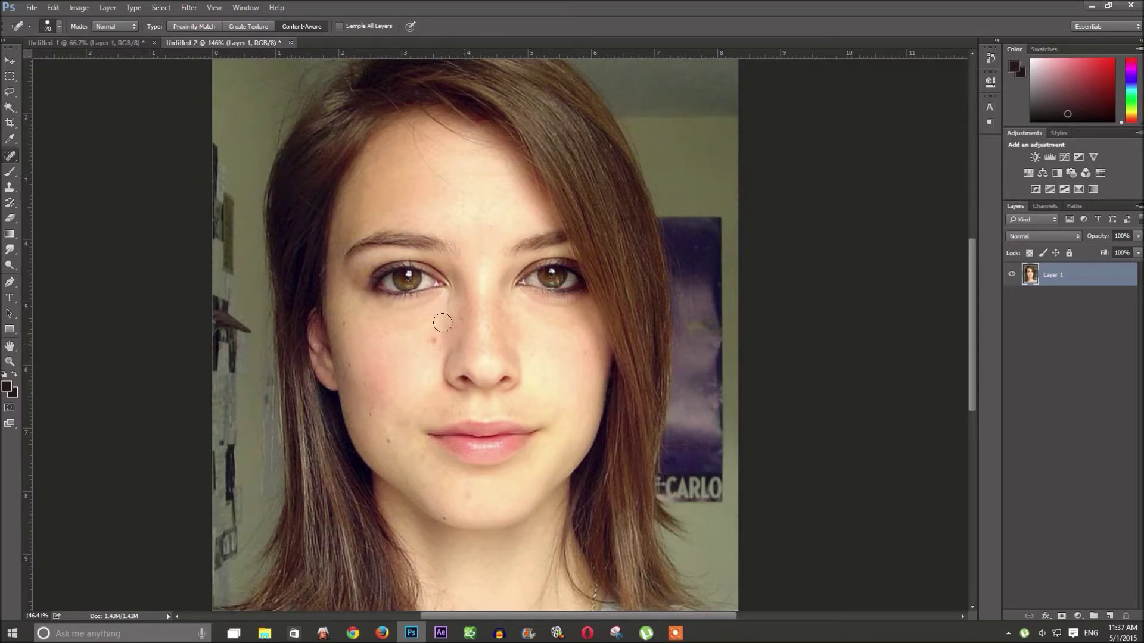
key(bracketleft)
key(bracketleft)
key(bracketleft)
key(bracketright)
Step: Heal the moles beside the nose, on the left cheek and on the chin
click(435, 341)
click(348, 363)
click(370, 412)
click(387, 439)
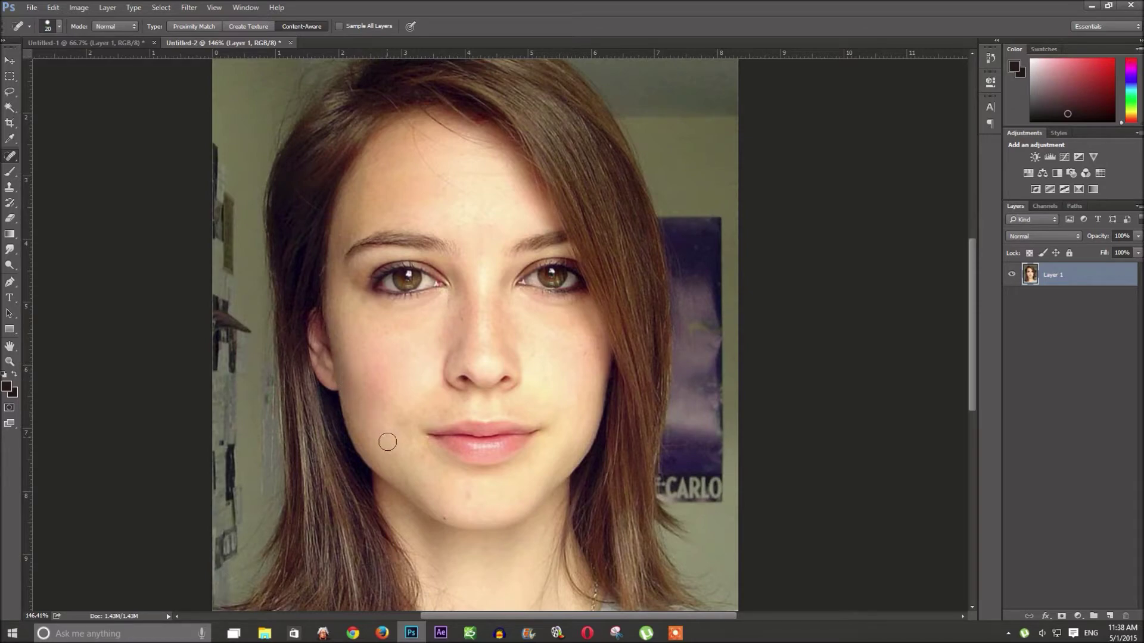
click(447, 513)
Step: Duplicate Layer 1 as Layer 1 copy and hide the original Layer 1
right_click(1070, 280)
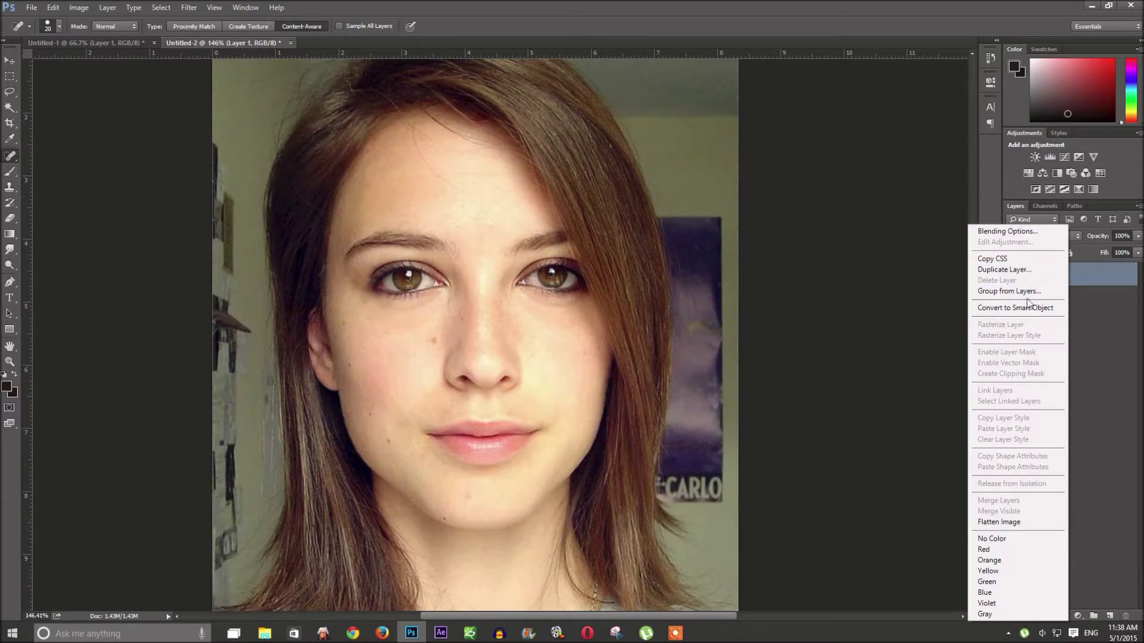
right_click(1081, 281)
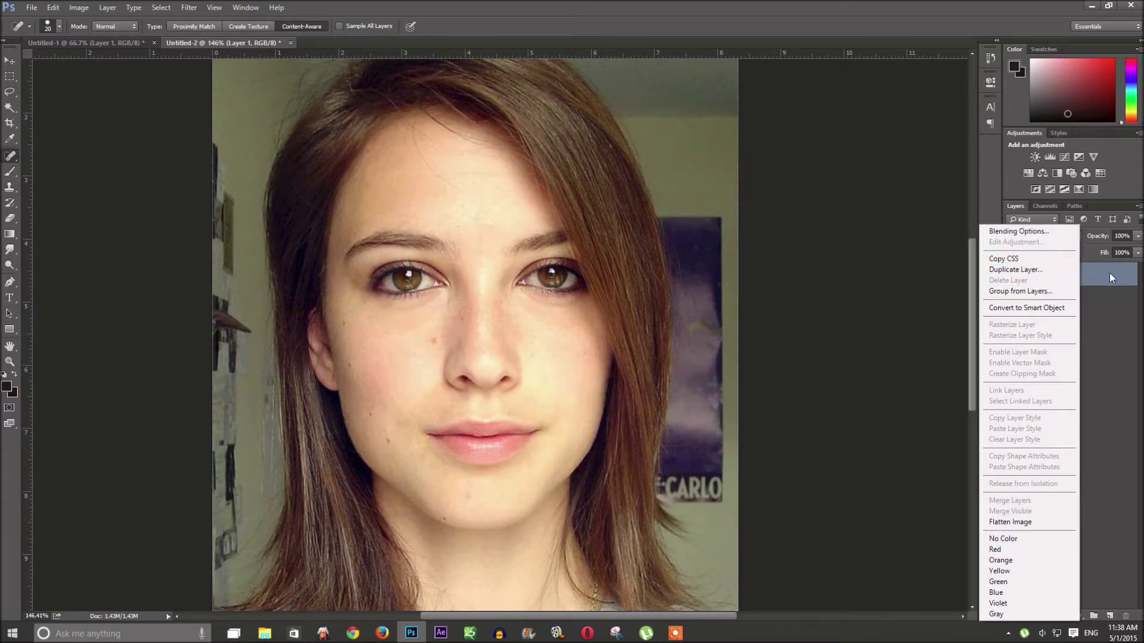
click(1113, 392)
right_click(1084, 266)
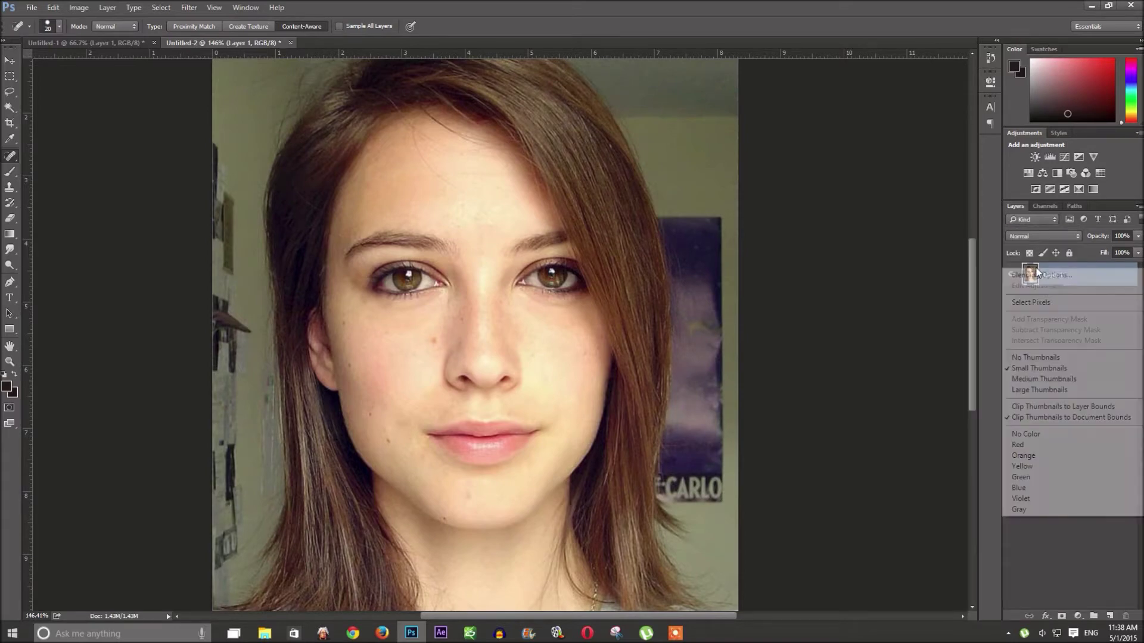
right_click(1085, 266)
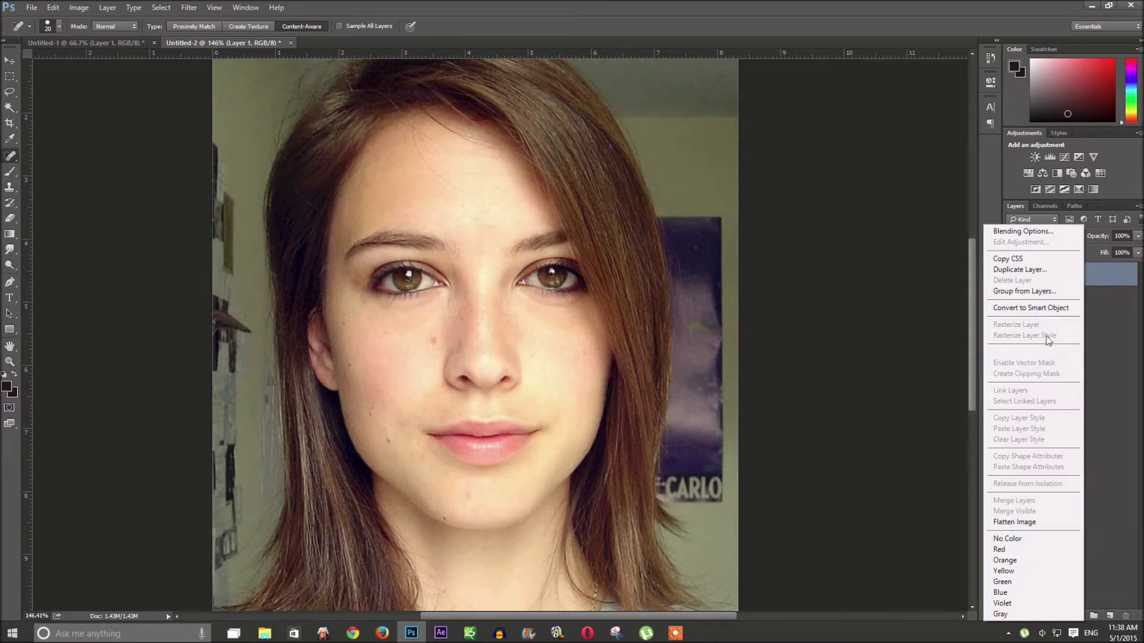
click(909, 426)
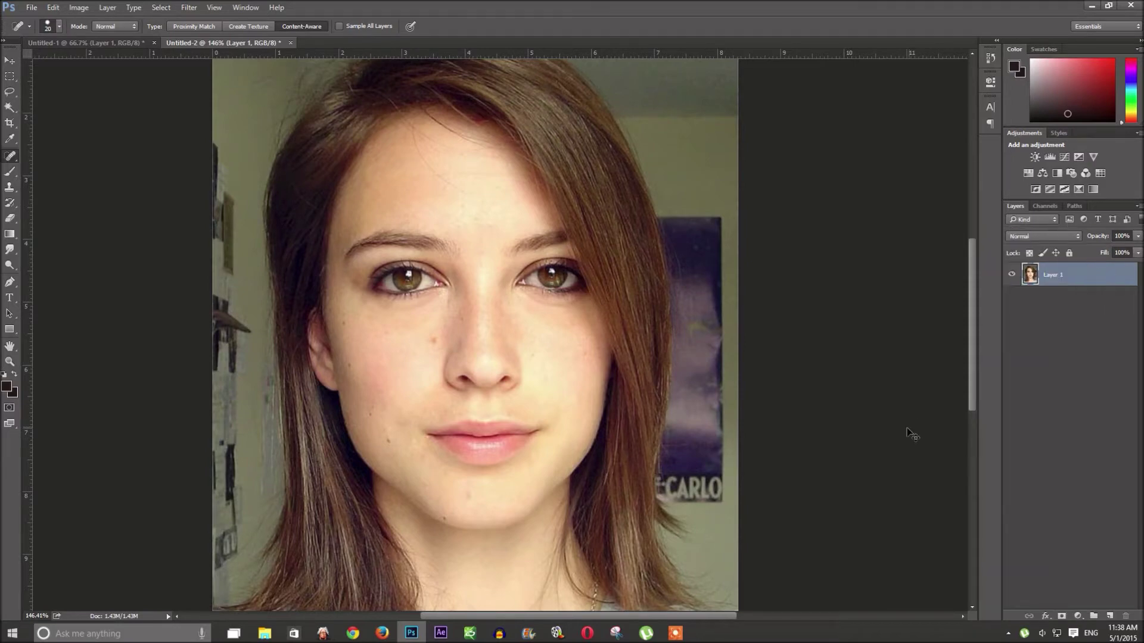
right_click(1077, 277)
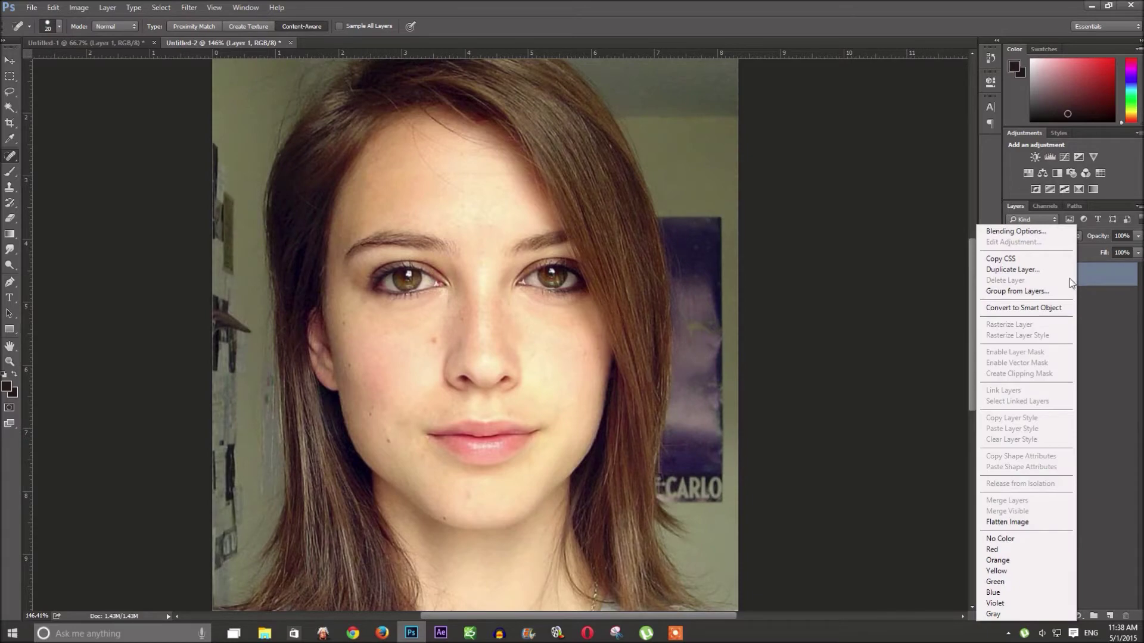
click(1065, 276)
key(Return)
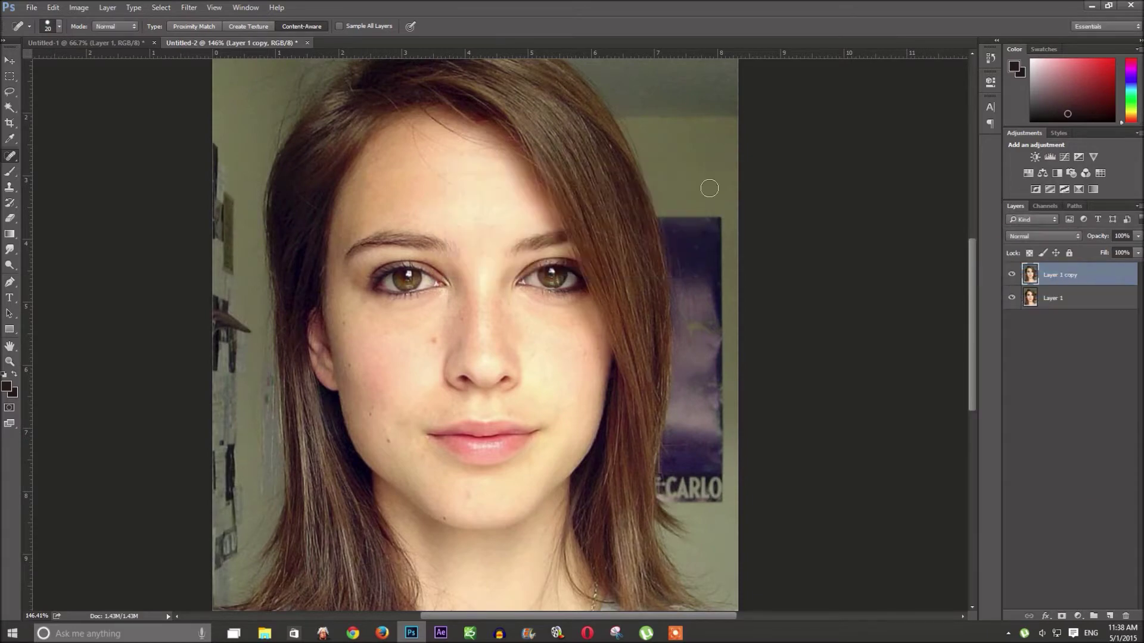
click(1012, 300)
Step: On Layer 1 copy, heal the mole beside the nose and the left-cheek and chin blemishes, using brush sizes 8 and 20
click(435, 340)
click(345, 323)
drag(381, 424, 387, 433)
click(388, 435)
key(bracketleft)
key(bracketleft)
key(bracketleft)
click(446, 518)
key(bracketright)
key(bracketright)
key(bracketright)
click(472, 494)
Step: Heal the right-cheek, nose-bridge and forehead spots, and smooth the skin down the nose
click(533, 354)
click(585, 354)
click(459, 321)
drag(509, 176, 453, 174)
click(457, 221)
click(462, 206)
click(500, 188)
drag(484, 296, 482, 364)
scroll(546, 422, down, 3)
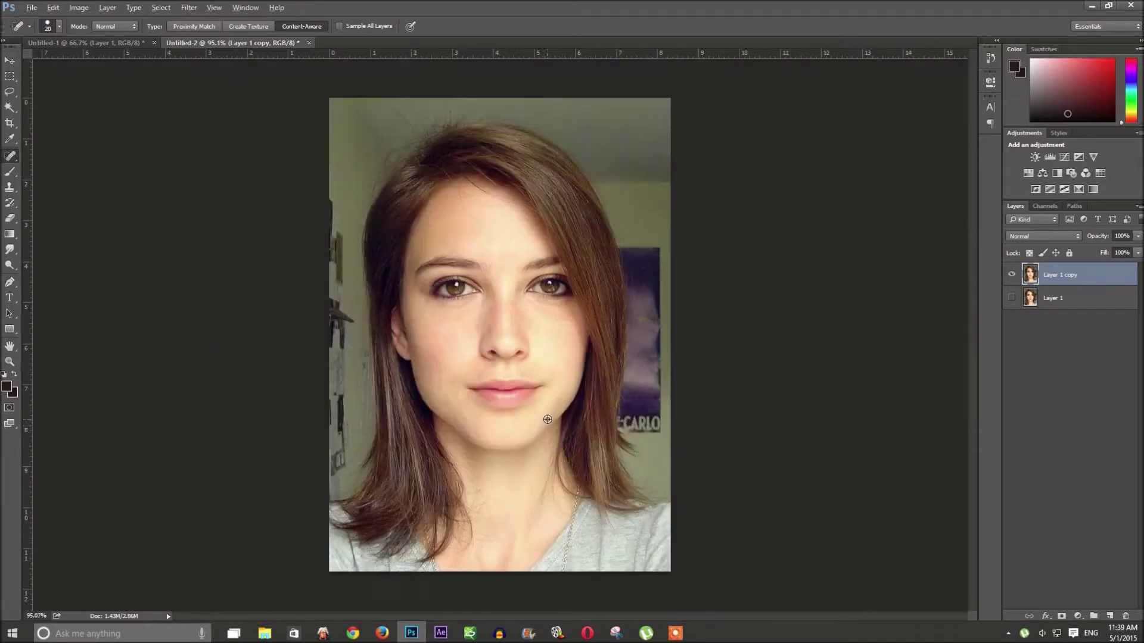
Step: Heal the row of spots above the upper lip and one near the mouth
scroll(542, 399, down, 1)
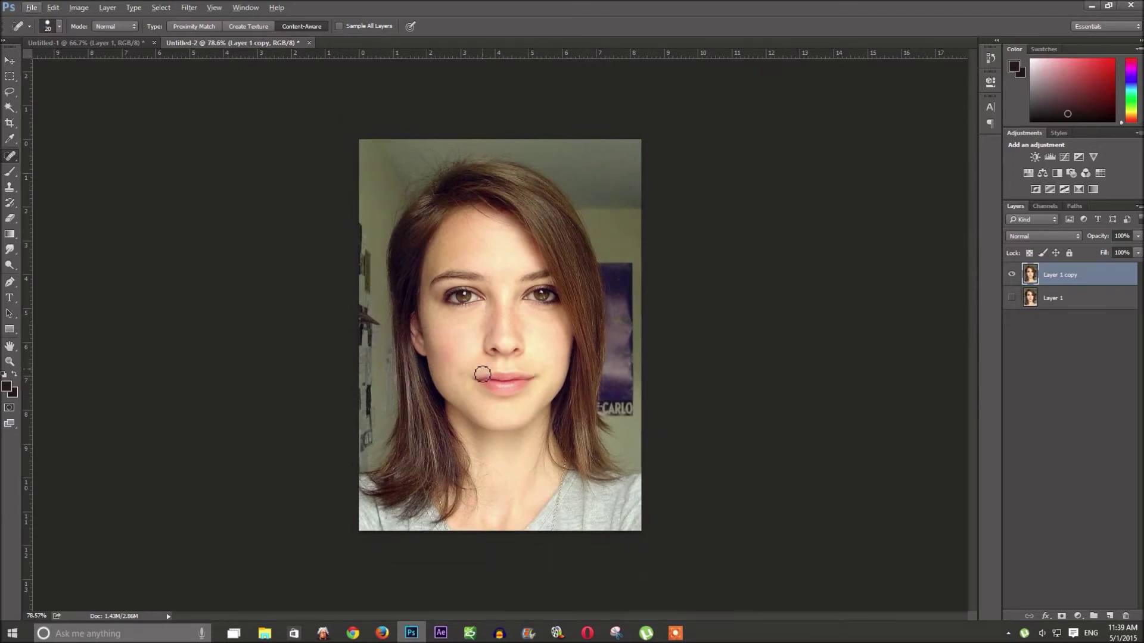
scroll(542, 405, up, 1)
scroll(491, 441, up, 3)
click(391, 344)
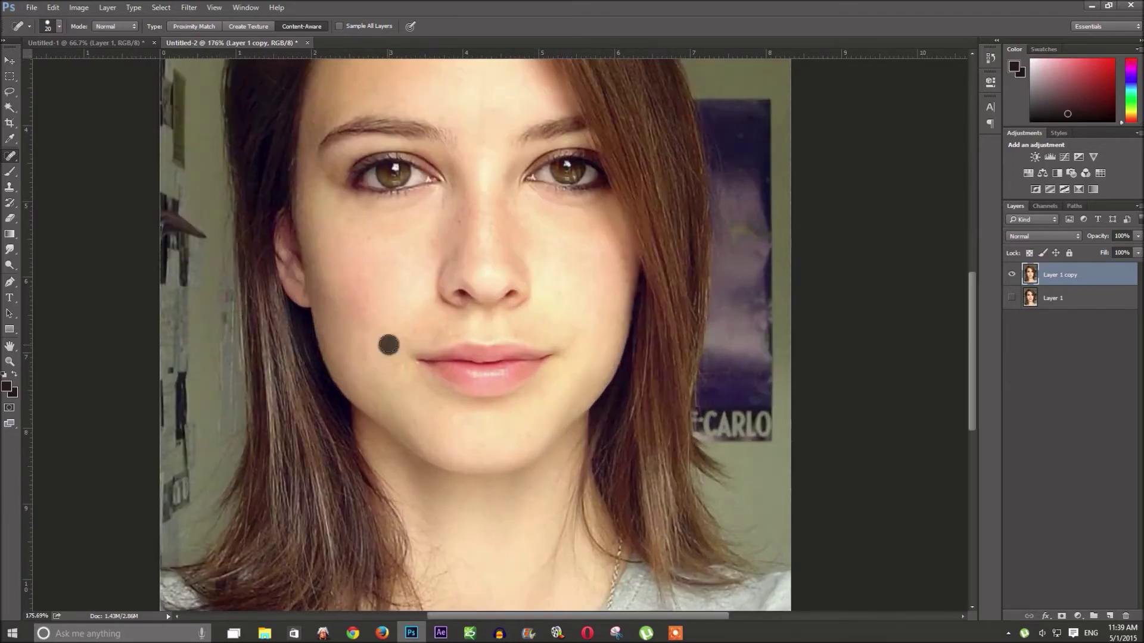
click(420, 331)
click(435, 327)
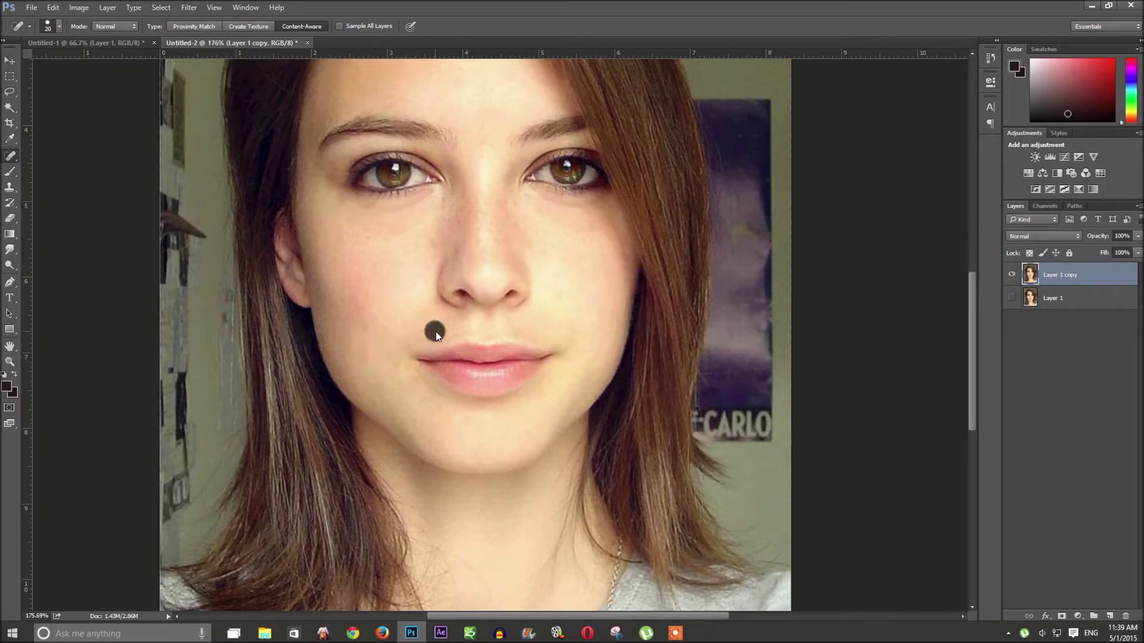
click(450, 327)
click(518, 328)
click(532, 333)
click(484, 328)
click(443, 415)
Step: Heal one more spot above the lip, then toggle layer visibility to compare against the original
scroll(572, 411, up, 1)
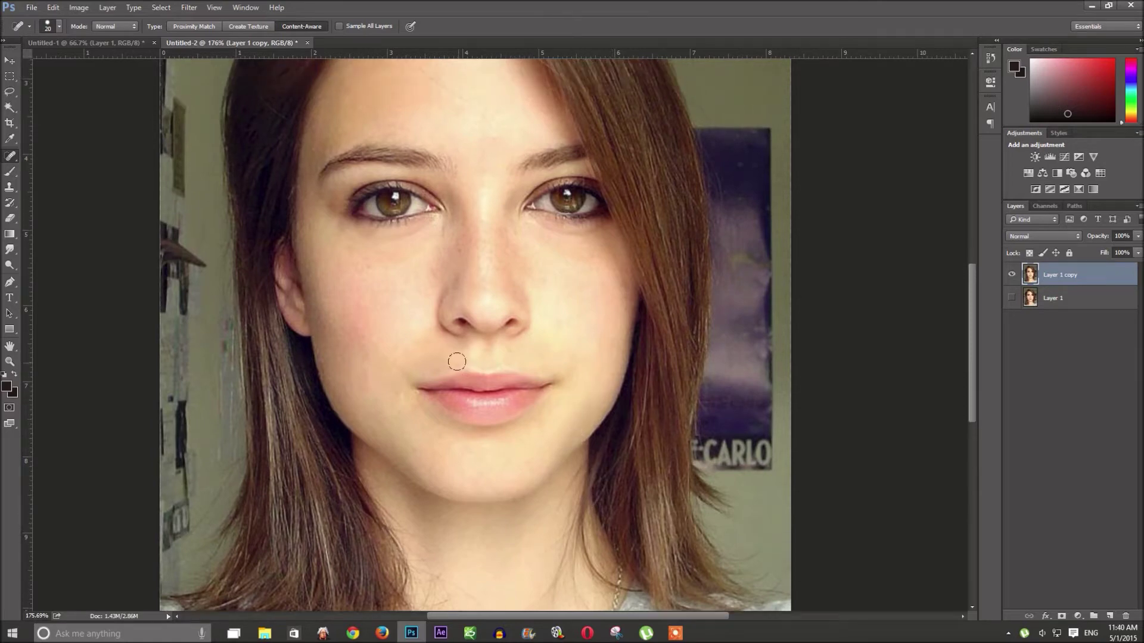
click(456, 360)
scroll(393, 375, up, 3)
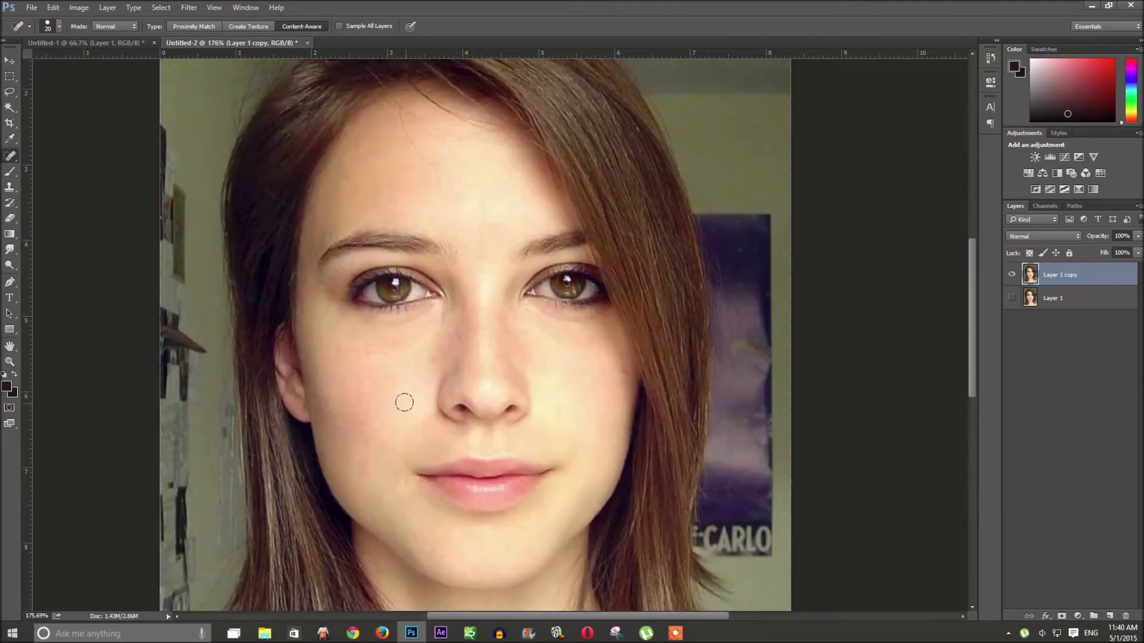
scroll(587, 340, down, 2)
scroll(605, 342, down, 2)
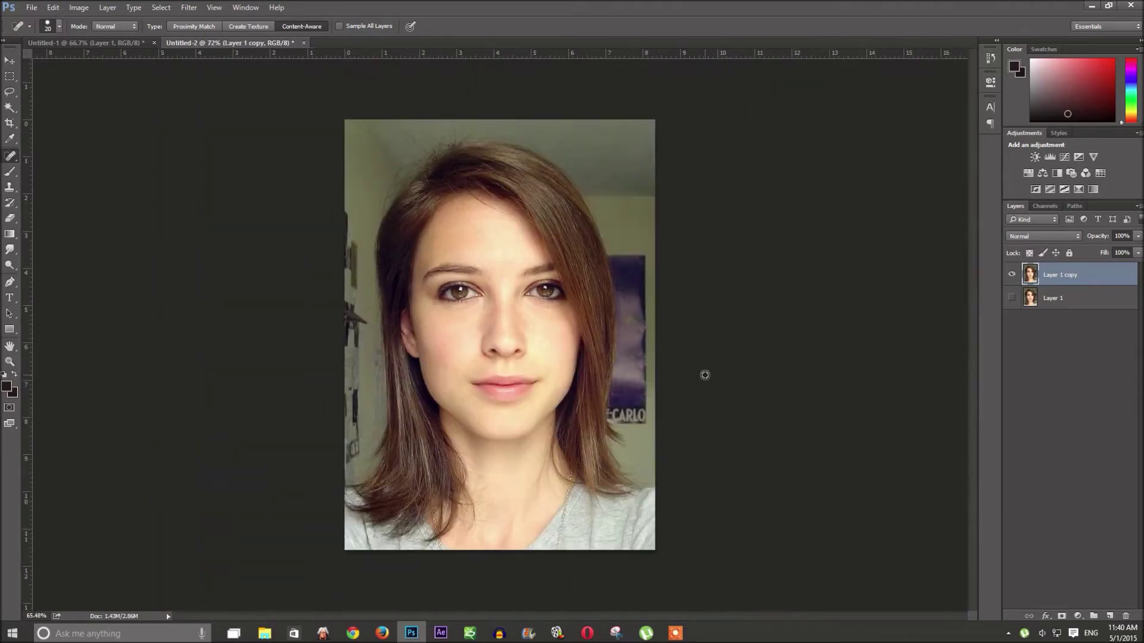
click(1011, 276)
click(1012, 275)
click(1014, 273)
click(1013, 274)
click(1013, 275)
click(1012, 298)
Step: Heal the spots on the nose bridge, side of the nose and forehead
scroll(477, 280, up, 1)
scroll(478, 280, up, 2)
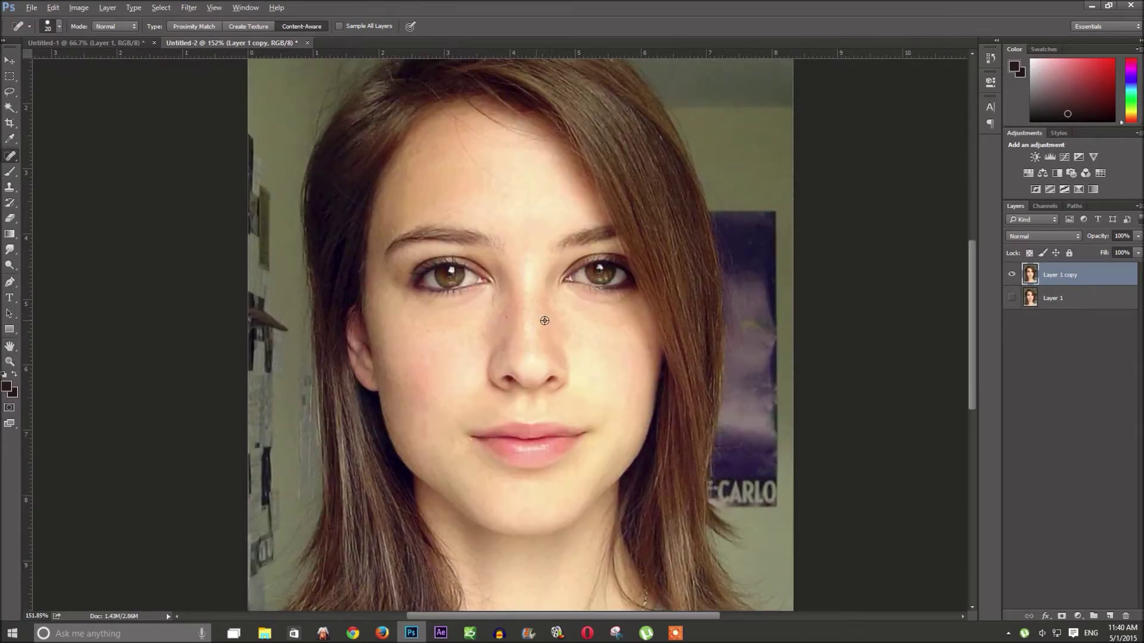
click(507, 313)
click(505, 339)
click(527, 327)
click(527, 239)
Step: With the brush at size 9, heal the remaining nose-bridge spots and smooth down the bridge
key(bracketleft)
key(bracketleft)
click(546, 299)
click(515, 310)
click(511, 306)
click(510, 290)
click(540, 325)
drag(530, 302, 537, 335)
scroll(458, 289, up, 5)
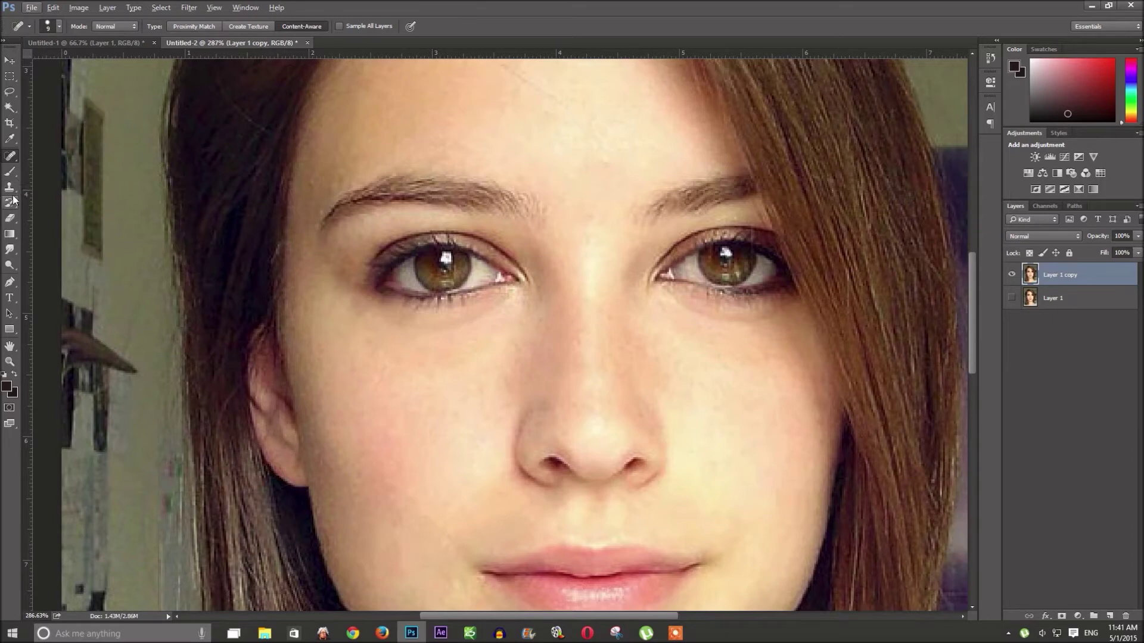
Step: Dodge both irises brighter, using brush size 40 on the left eye and 45 on the right
drag(9, 267, 65, 267)
click(66, 267)
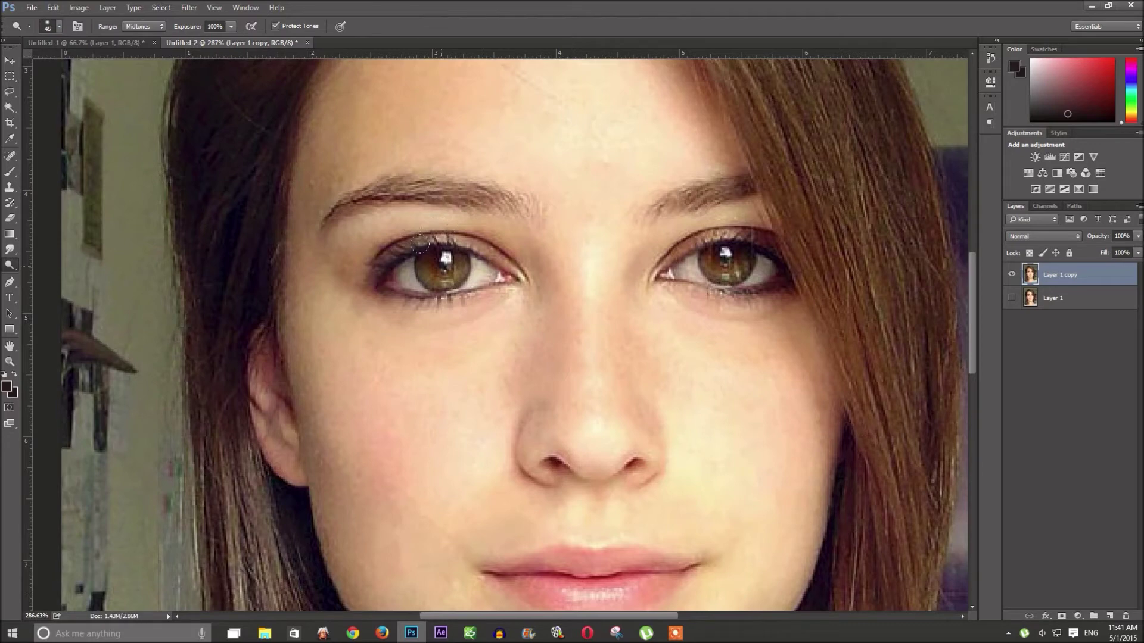
key(bracketleft)
drag(432, 262, 453, 277)
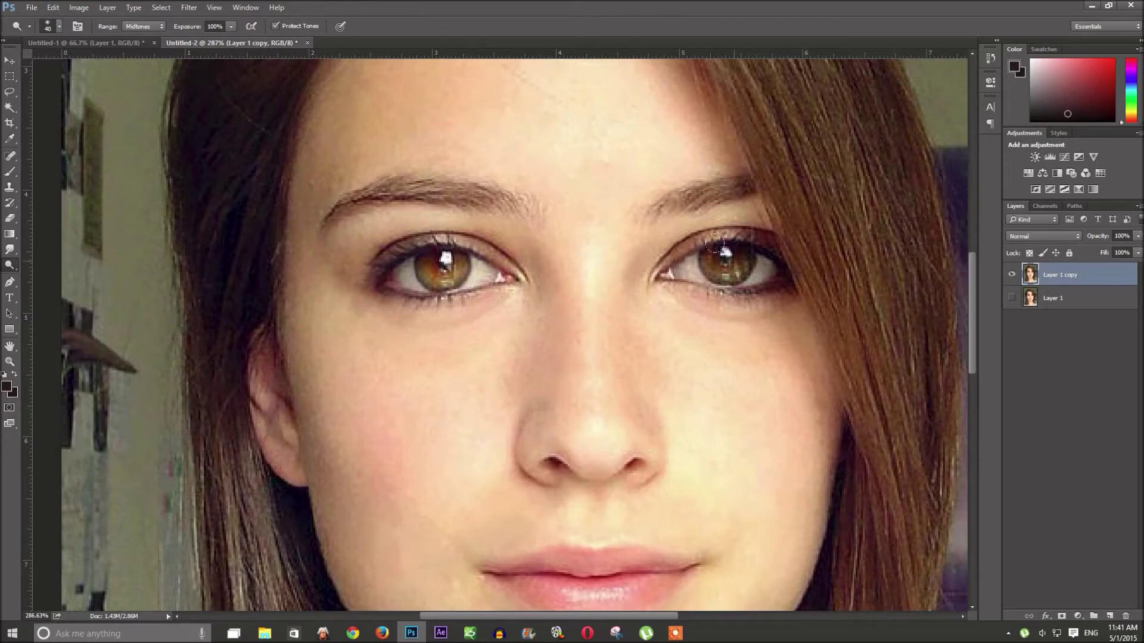
key(bracketright)
drag(720, 262, 732, 271)
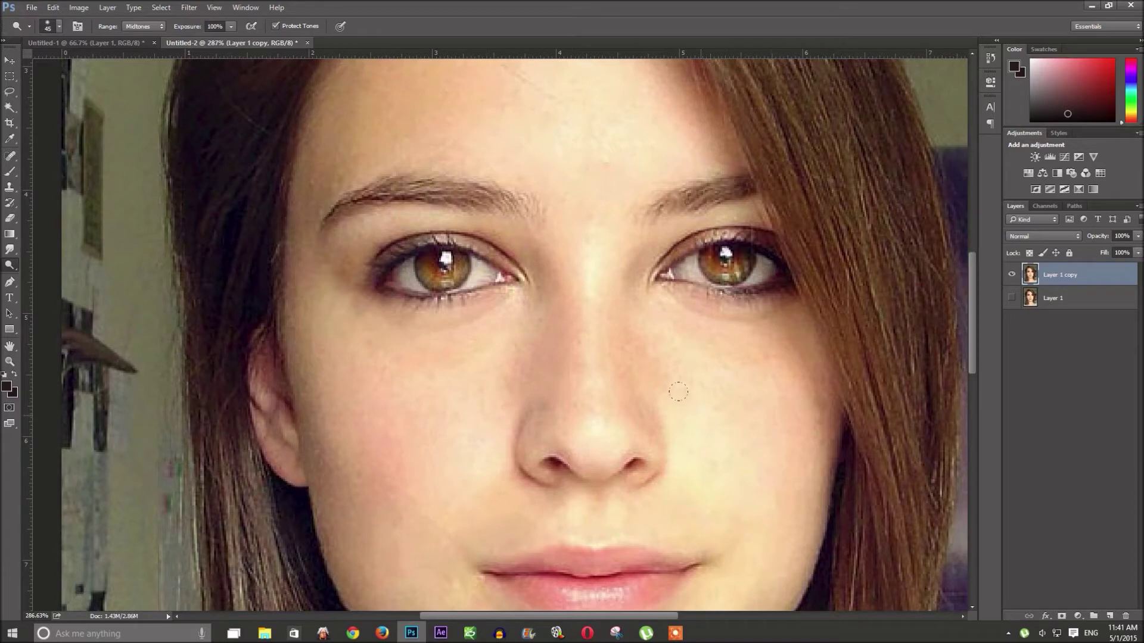
click(9, 76)
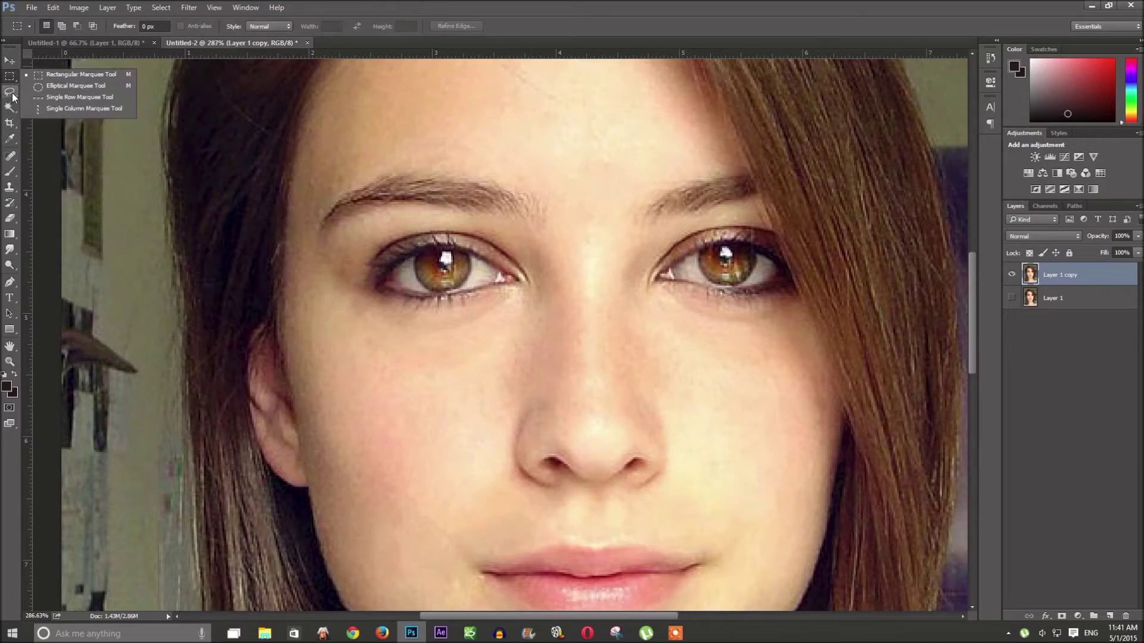
Step: Trace a pen path around the left eye's iris
click(10, 93)
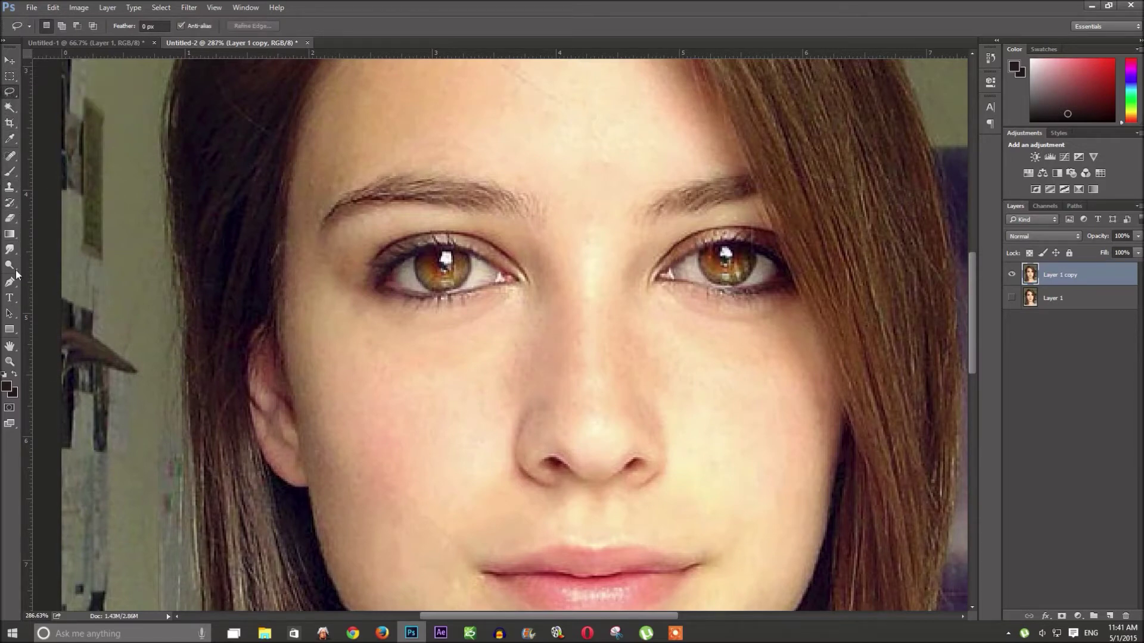
click(10, 283)
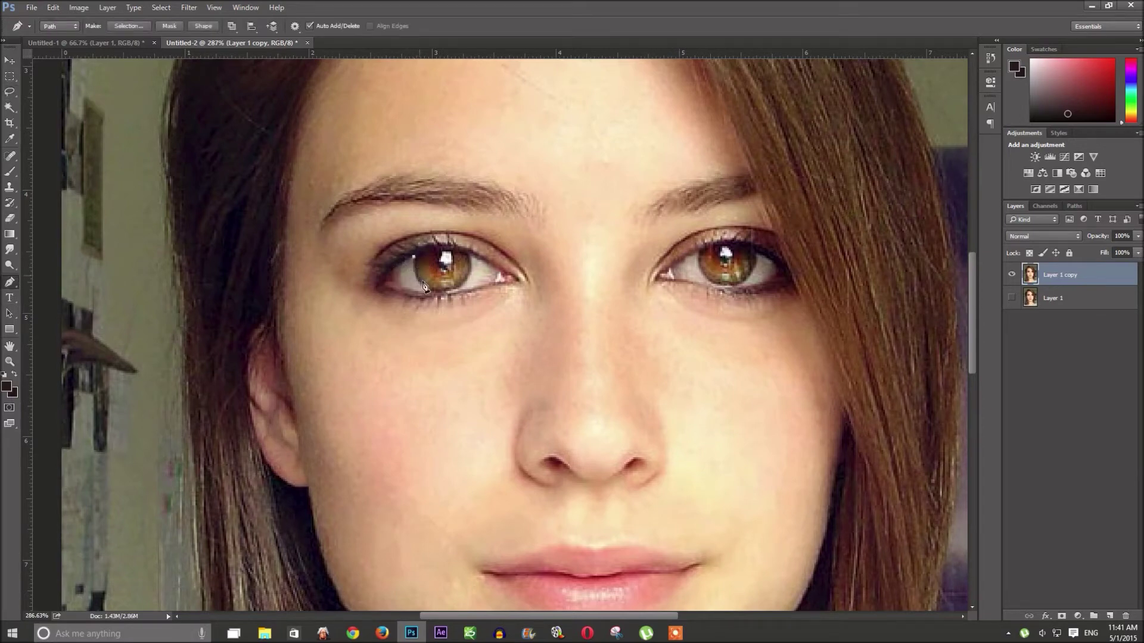
mouse_move(460, 290)
mouse_down()
mouse_move(483, 291)
mouse_move(475, 287)
mouse_up()
click(470, 254)
click(413, 256)
click(14, 267)
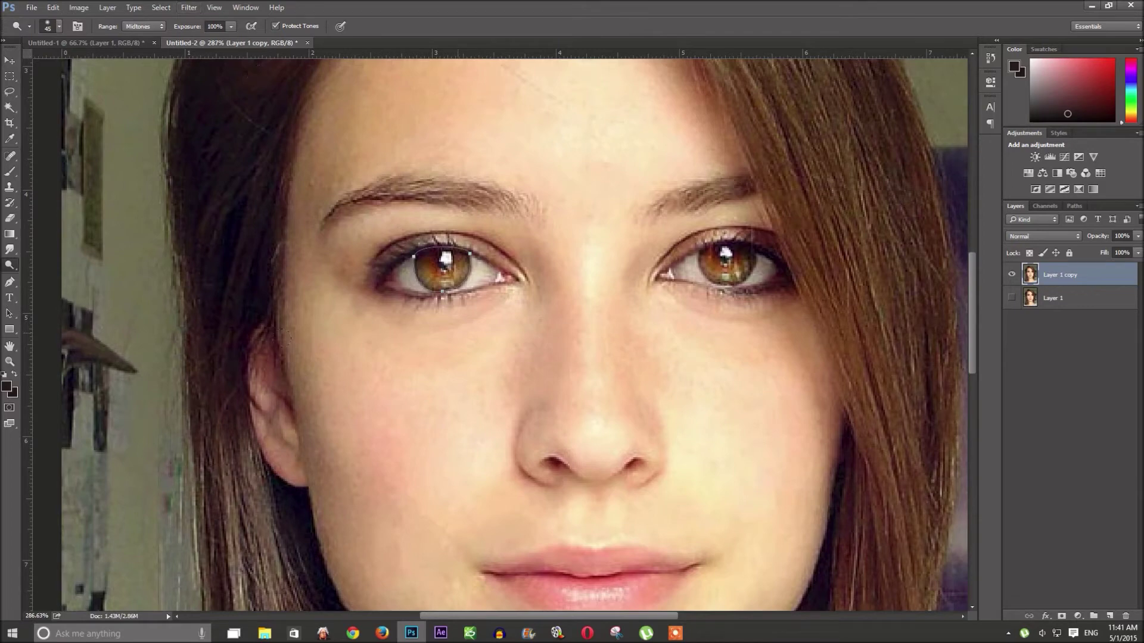
click(10, 282)
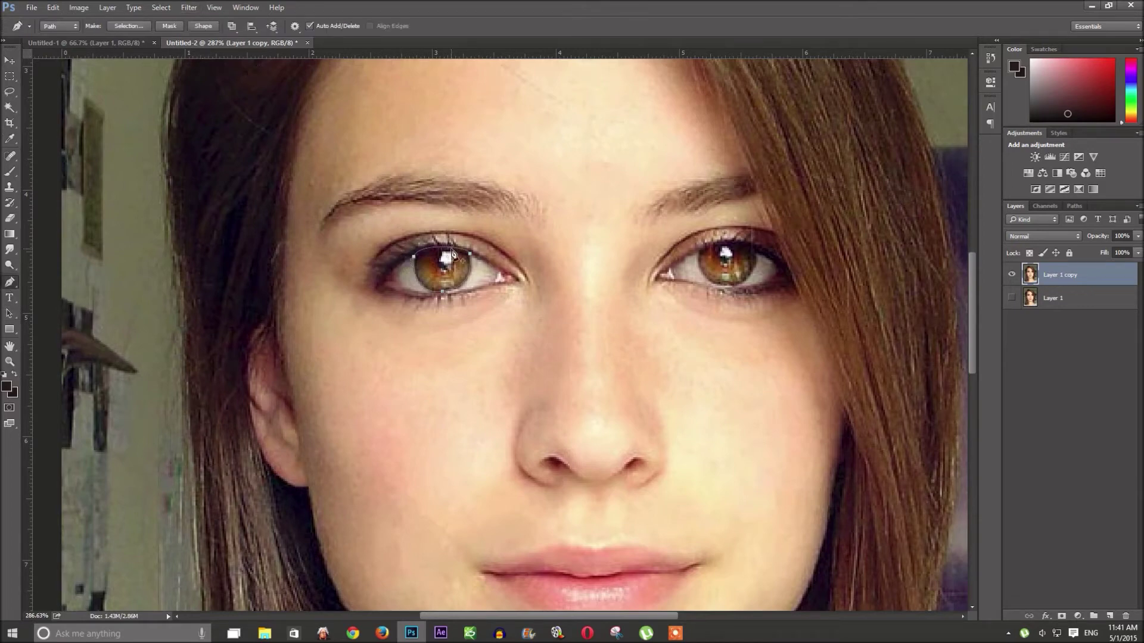
Step: Convert the iris path into a selection with 0 feather, then browse the Image and Select menus
right_click(450, 255)
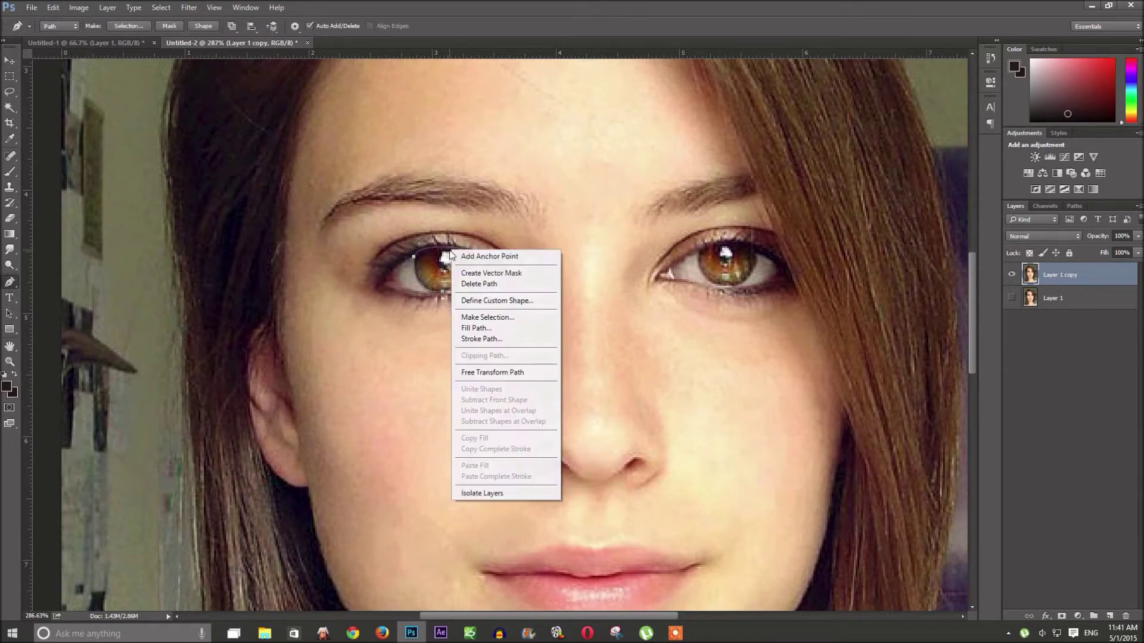
click(513, 322)
click(636, 184)
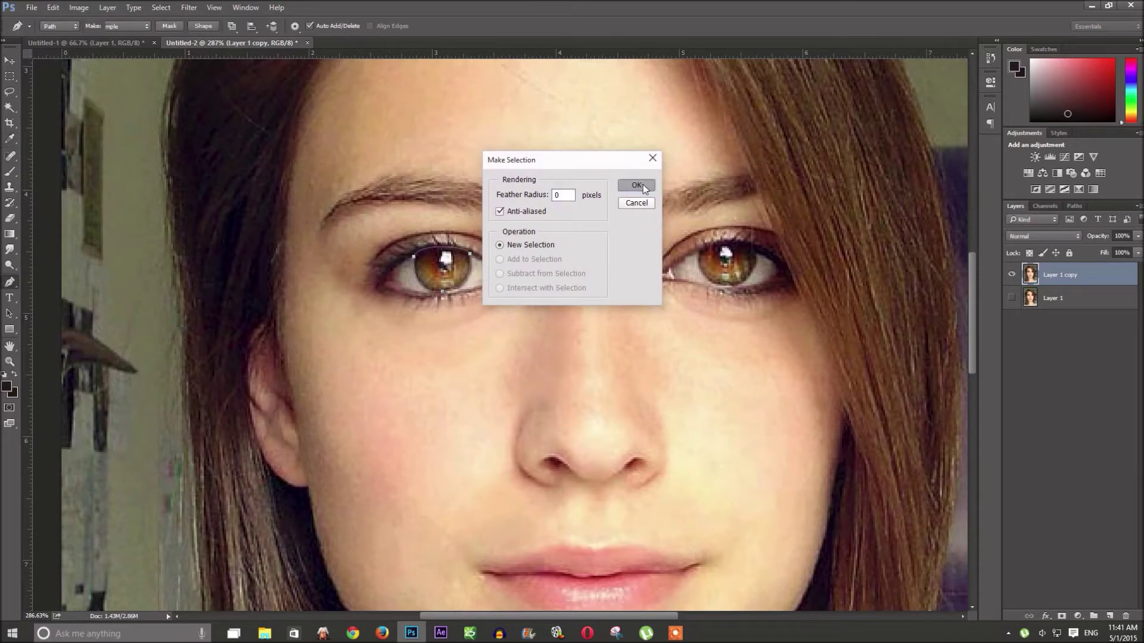
click(107, 7)
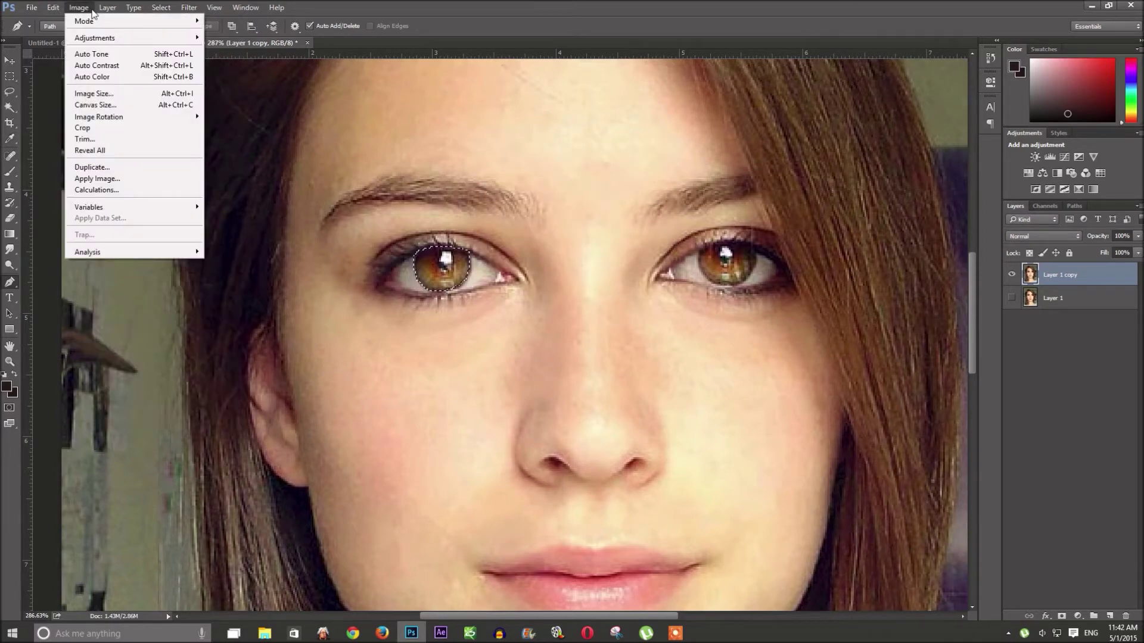
click(91, 9)
click(161, 7)
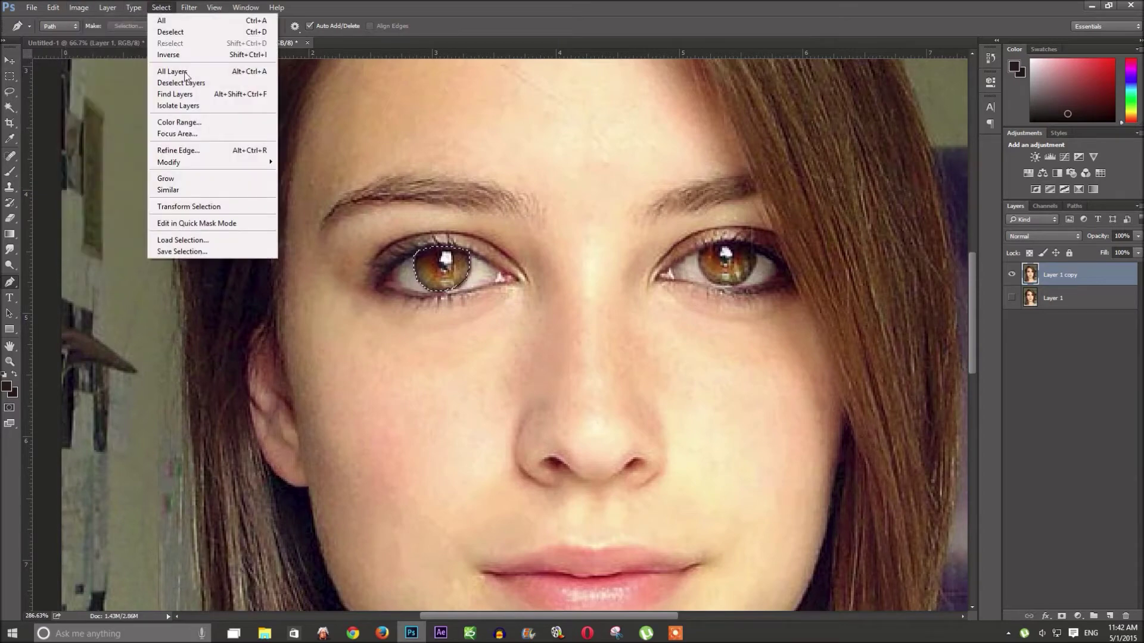
click(161, 7)
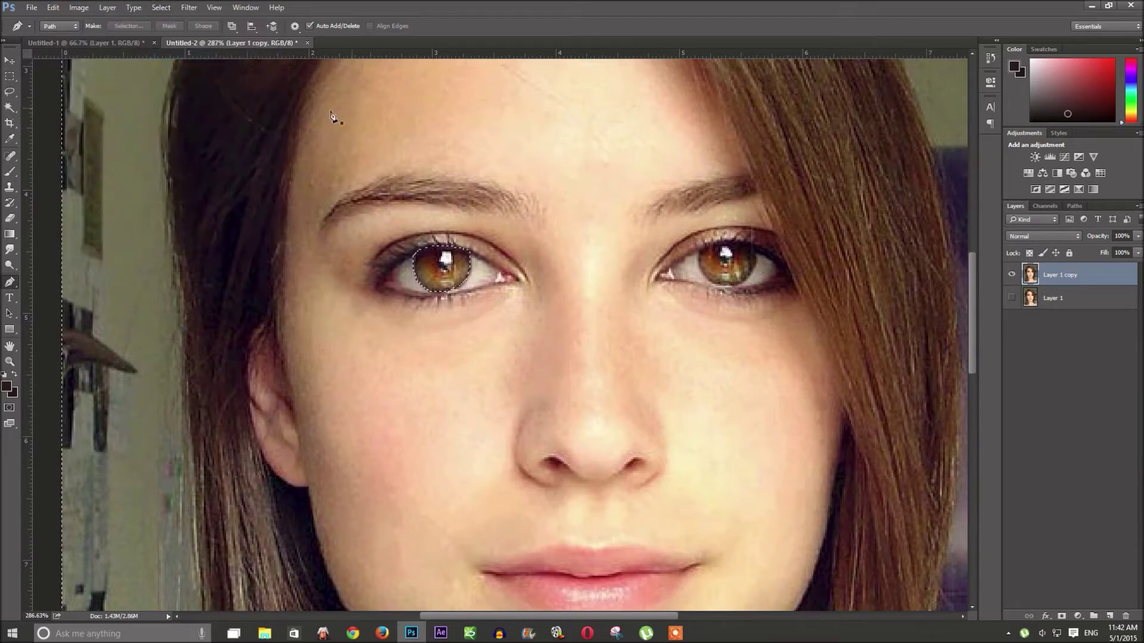
Step: Dodge the top edge of the selected iris at brush size 10, then deselect
right_click(12, 265)
click(53, 278)
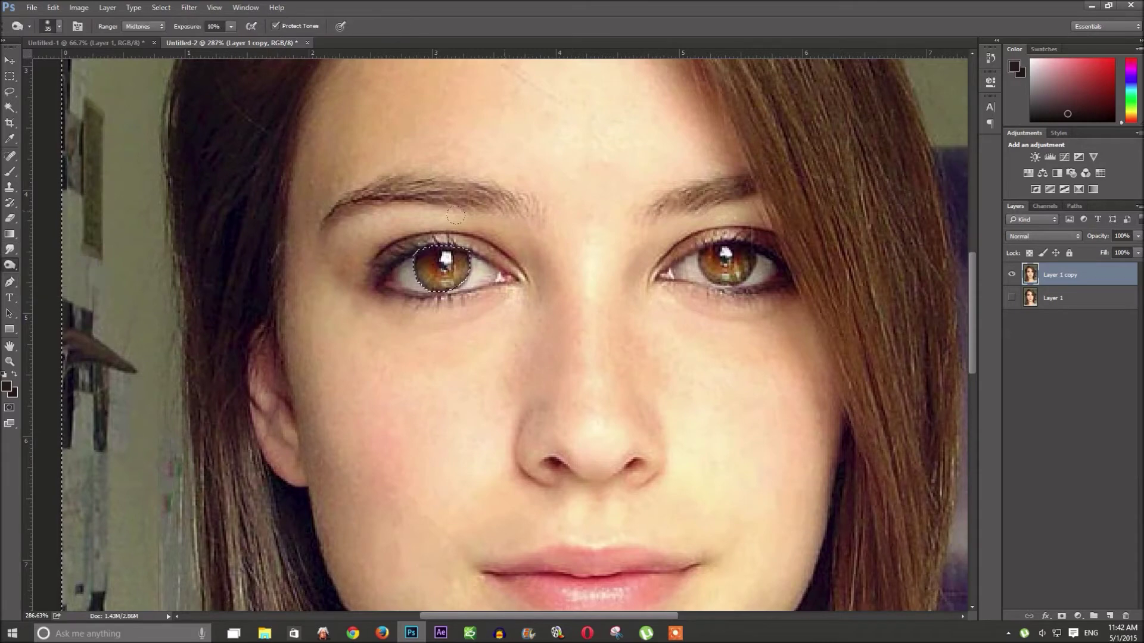
key(bracketleft)
key(bracketleft)
key(bracketleft)
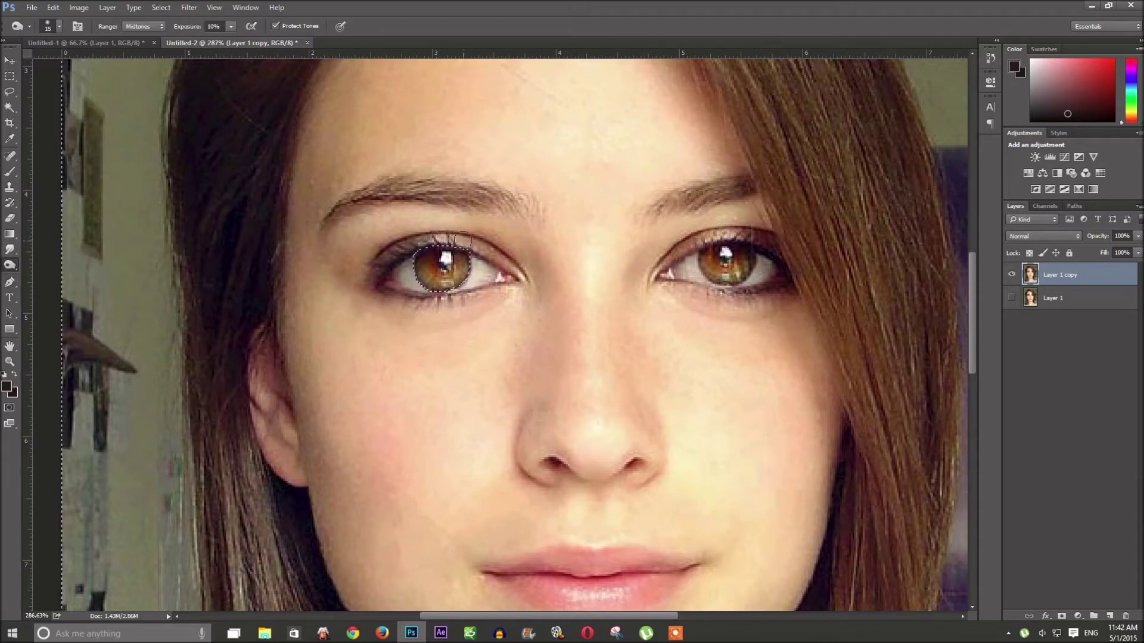
drag(467, 244, 424, 243)
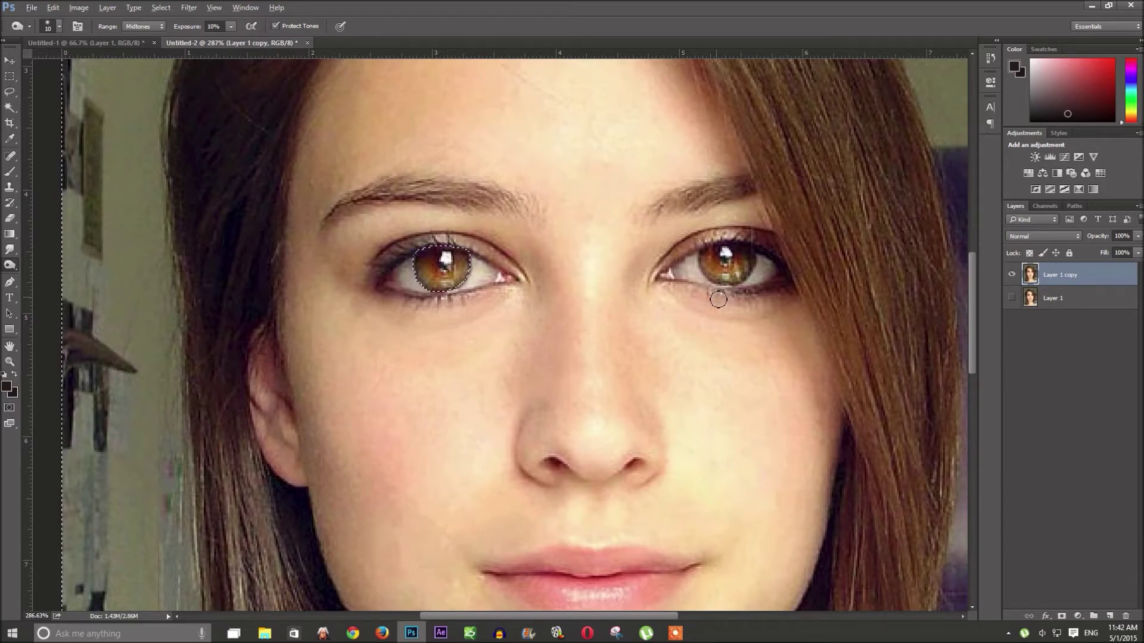
key(ctrl+d)
Step: Toggle the original and copy layers to compare before and after, ending with the original hidden
scroll(669, 277, down, 2)
scroll(638, 220, down, 2)
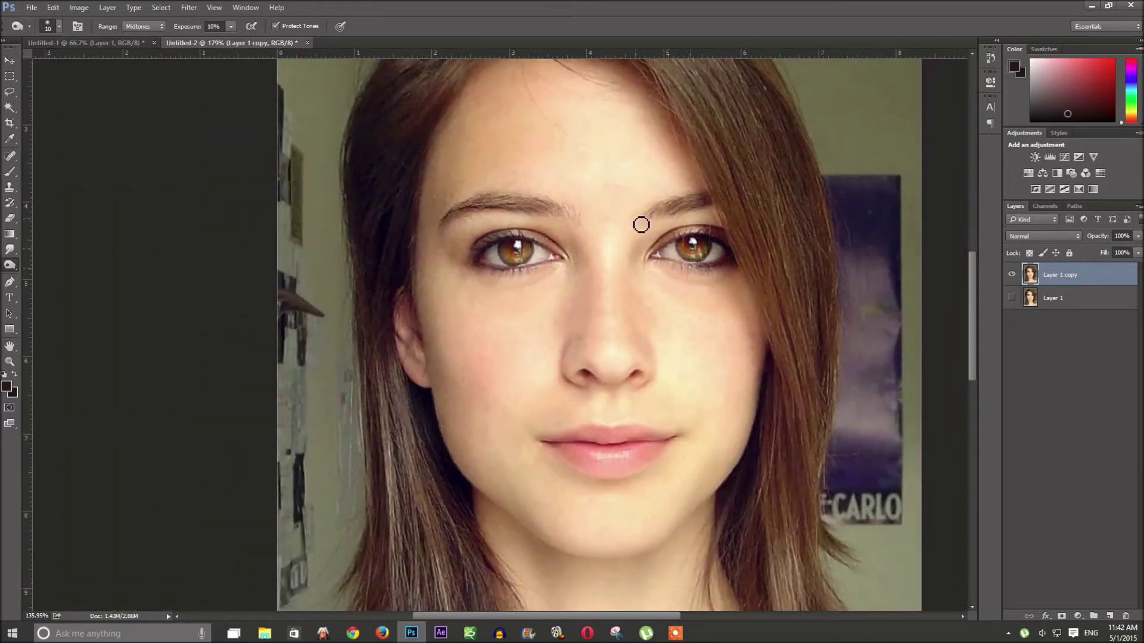
scroll(644, 225, down, 2)
scroll(677, 235, down, 1)
scroll(571, 438, down, 1)
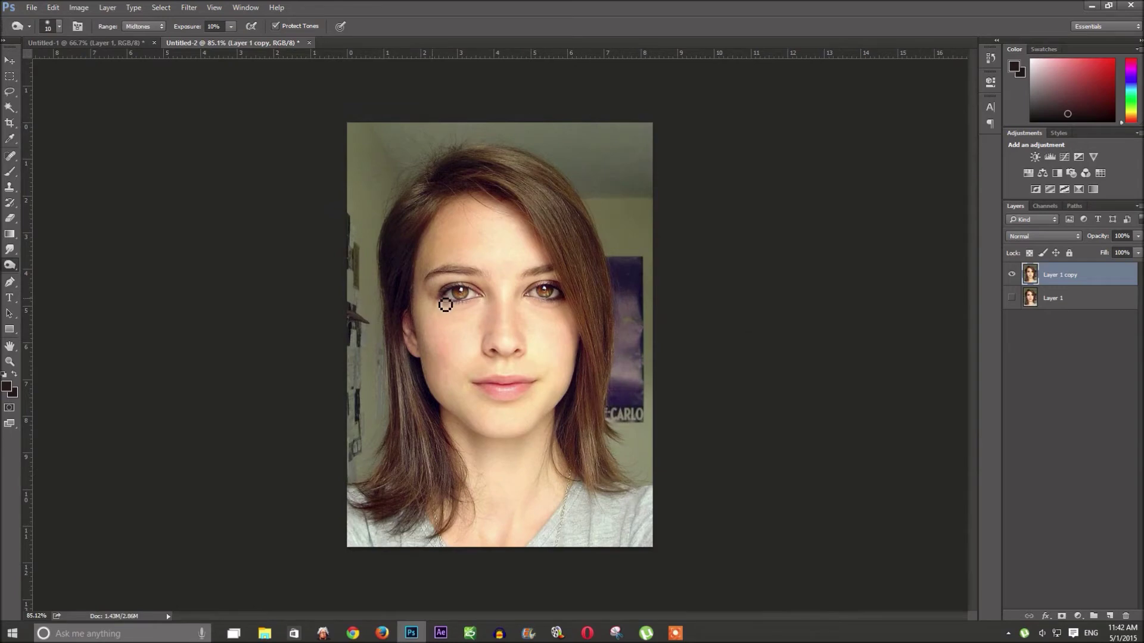
click(1011, 298)
click(1013, 274)
click(1012, 274)
click(1013, 274)
scroll(532, 288, up, 3)
click(1010, 298)
Step: Set up the Smudge tool at size 60 with 26% strength
alt+click(10, 249)
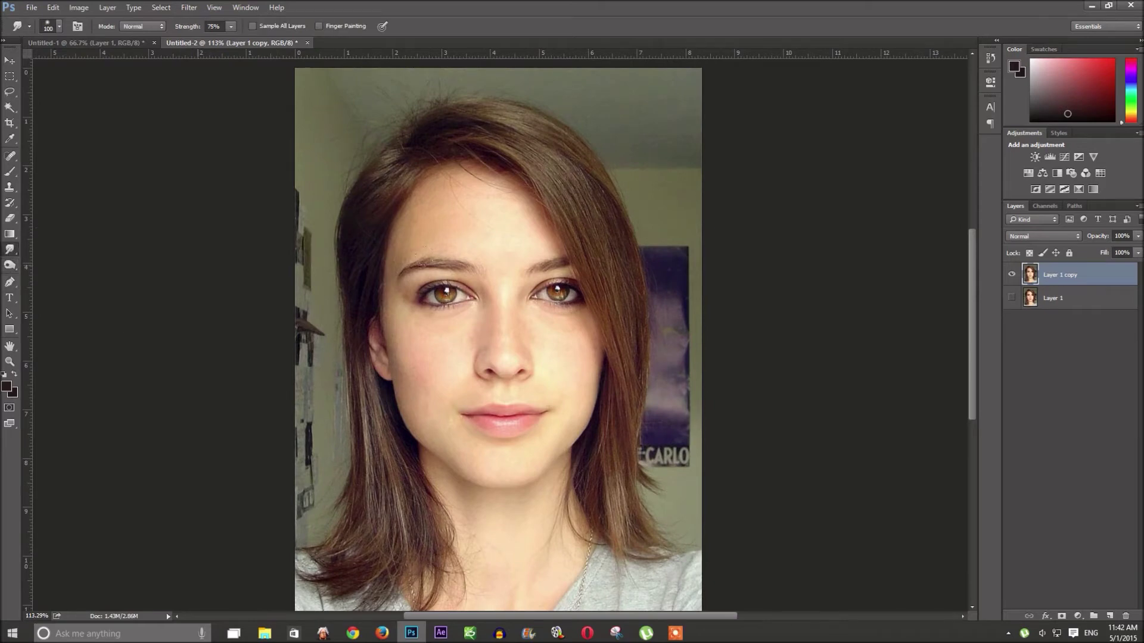
key(bracketleft)
key(bracketleft)
key(bracketleft)
drag(190, 29, 163, 30)
scroll(553, 347, up, 1)
scroll(553, 348, up, 1)
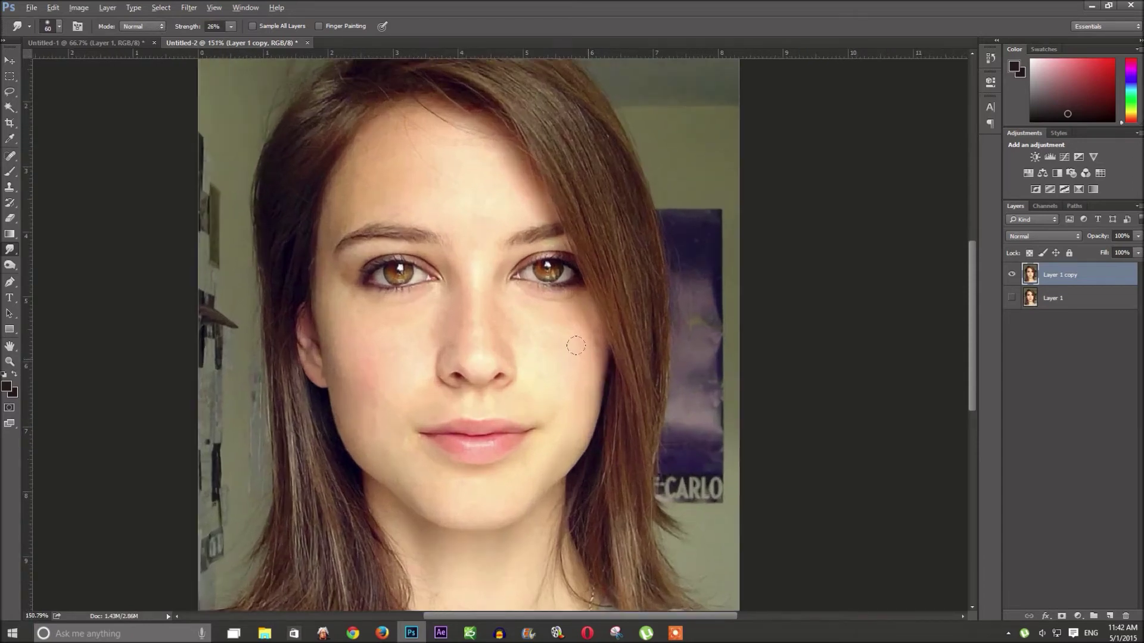
scroll(553, 348, up, 3)
Step: Smudge the skin under the eyes and across the cheeks, panning down to the lips and chin
key(alt)
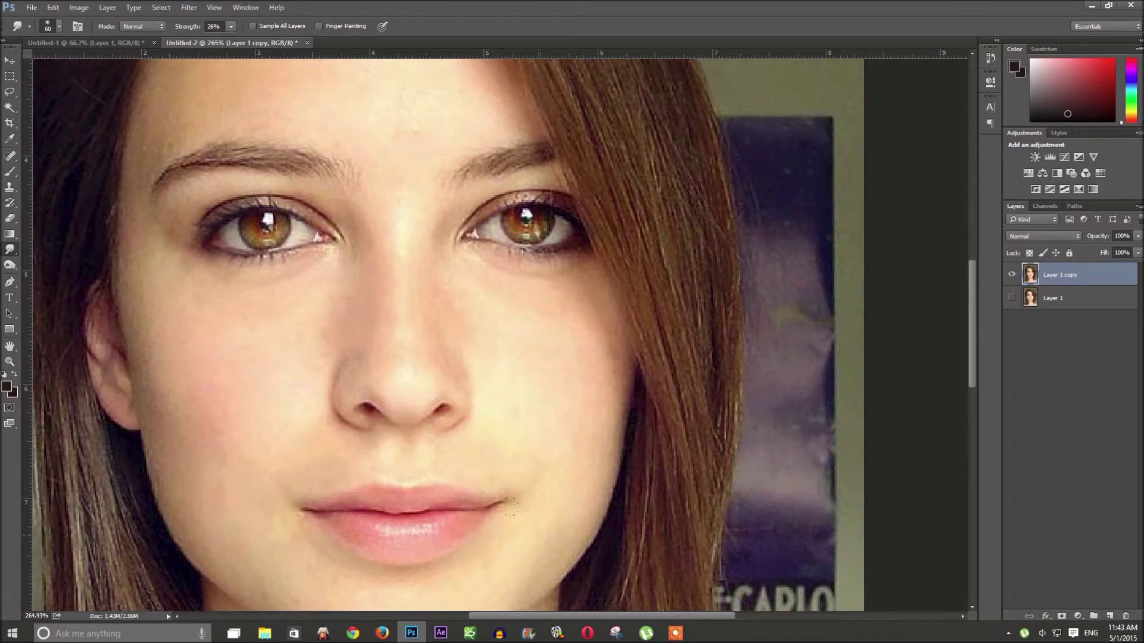
drag(511, 515, 513, 418)
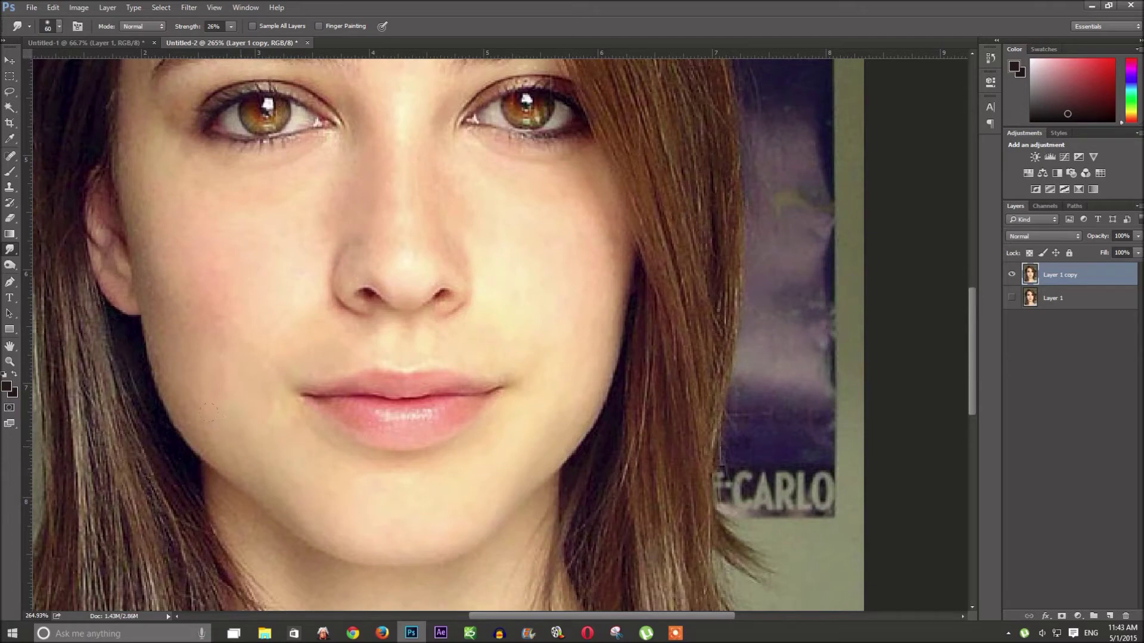
scroll(425, 297, up, 3)
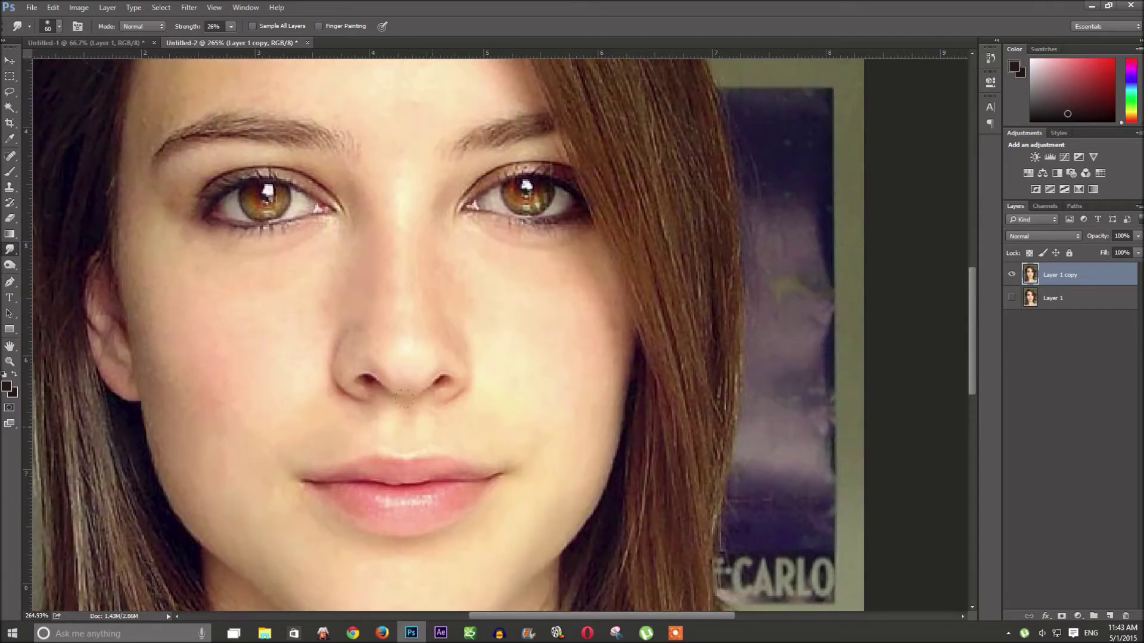
scroll(427, 346, up, 2)
scroll(427, 381, up, 1)
scroll(428, 419, up, 1)
Step: Smudge the forehead and between the brows, starting at brush size 40 and resizing for detail, then zoom out
key(bracketleft)
key(bracketleft)
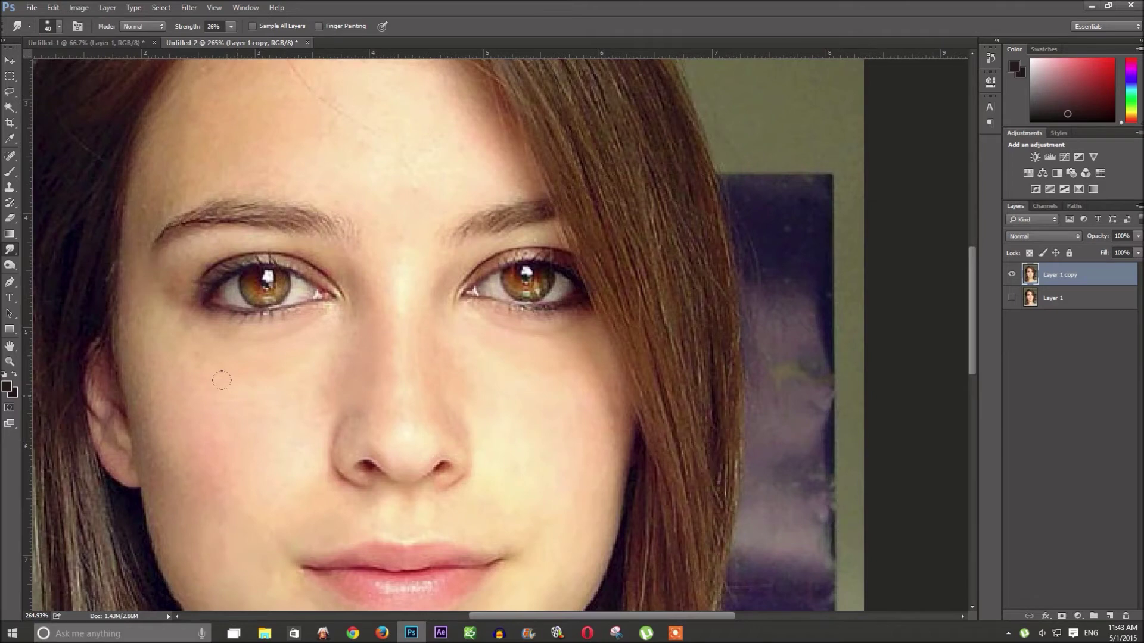
scroll(402, 297, up, 3)
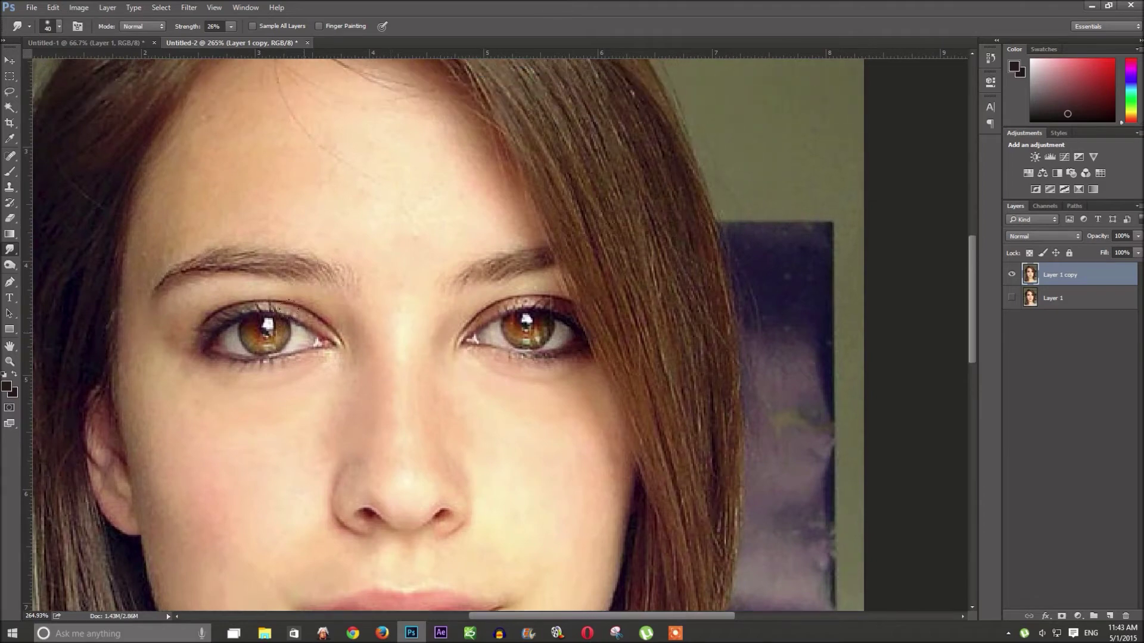
key(bracketleft)
scroll(459, 346, up, 3)
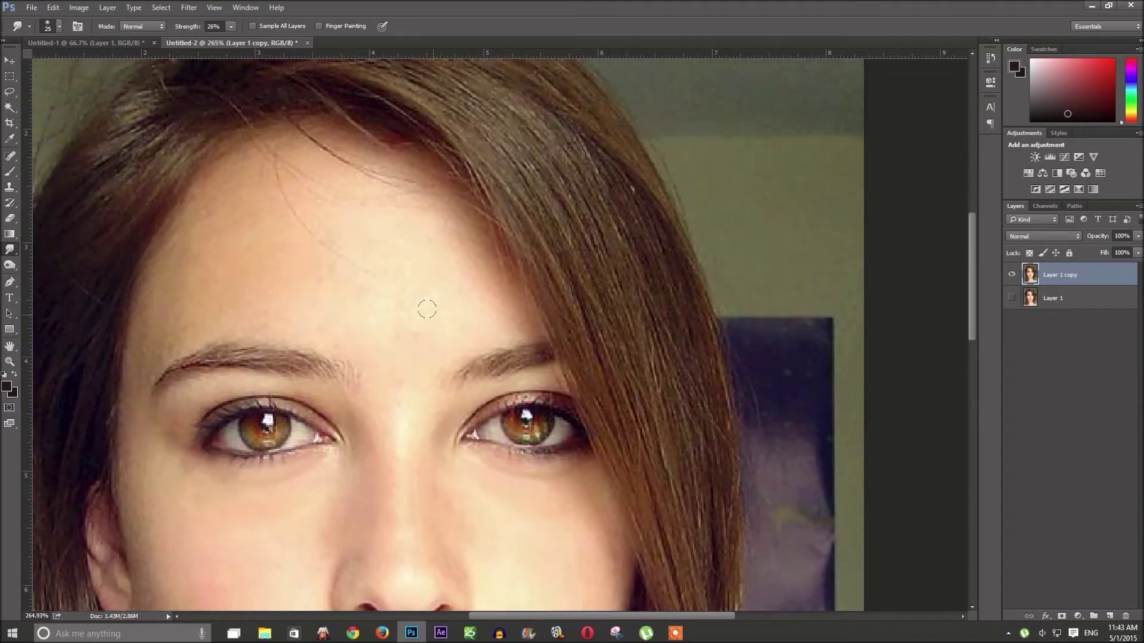
key(bracketright)
key(bracketleft)
key(bracketleft)
key(bracketleft)
scroll(462, 483, down, 2)
scroll(549, 447, down, 3)
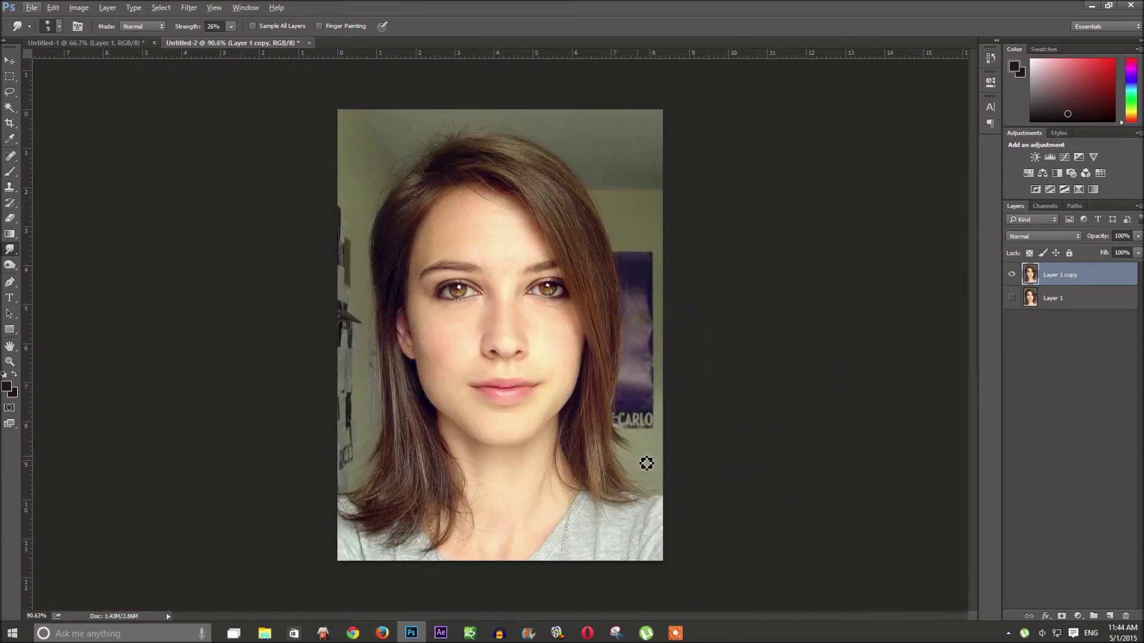
Step: Compare the retouched copy against the original, then duplicate it as Layer 1 copy 2
scroll(648, 462, down, 1)
scroll(651, 462, down, 1)
click(1012, 299)
click(1014, 274)
click(1013, 274)
right_click(1113, 277)
click(1086, 271)
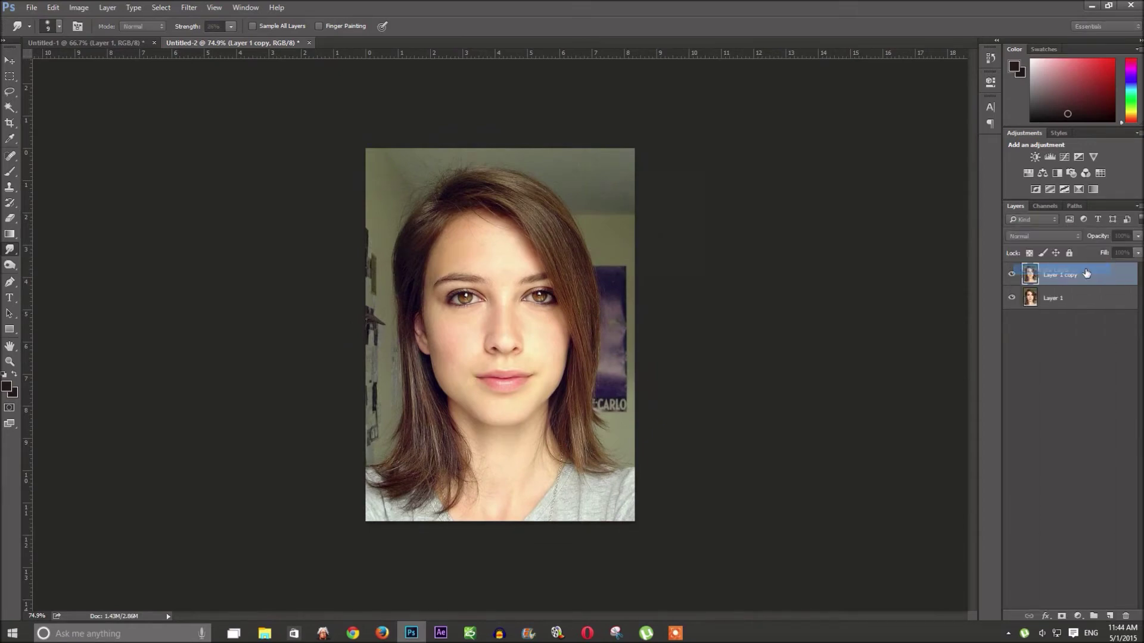
key(Return)
Step: Apply Brightness/Contrast to Layer 1 copy 2 with contrast 57 and brightness -8
scroll(577, 293, up, 5)
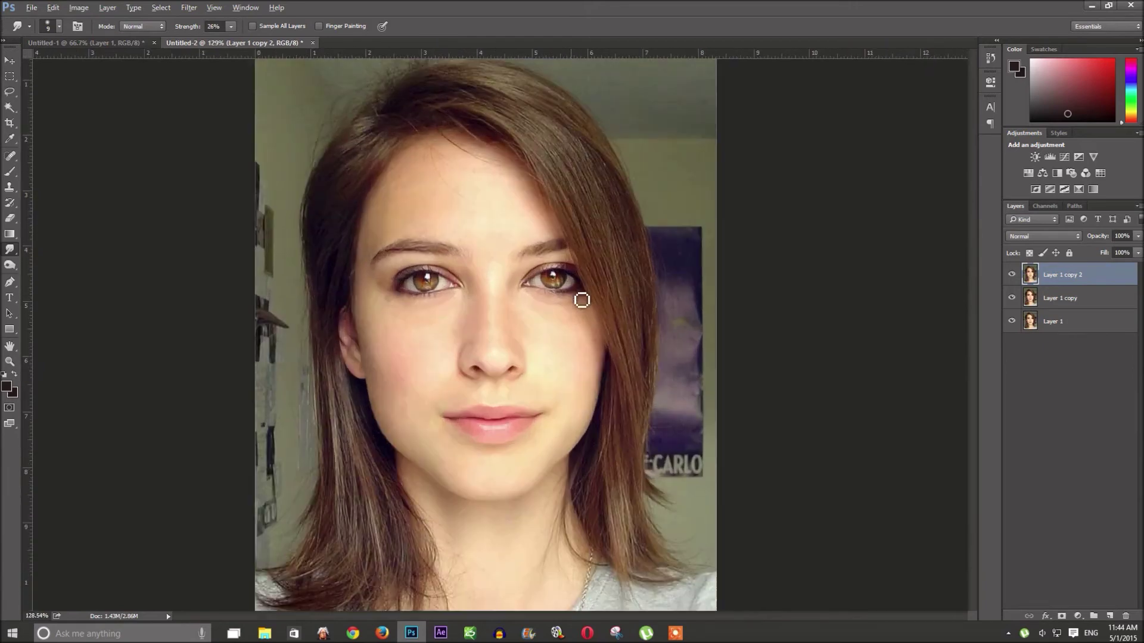
scroll(582, 299, up, 1)
scroll(365, 298, up, 2)
scroll(374, 291, down, 1)
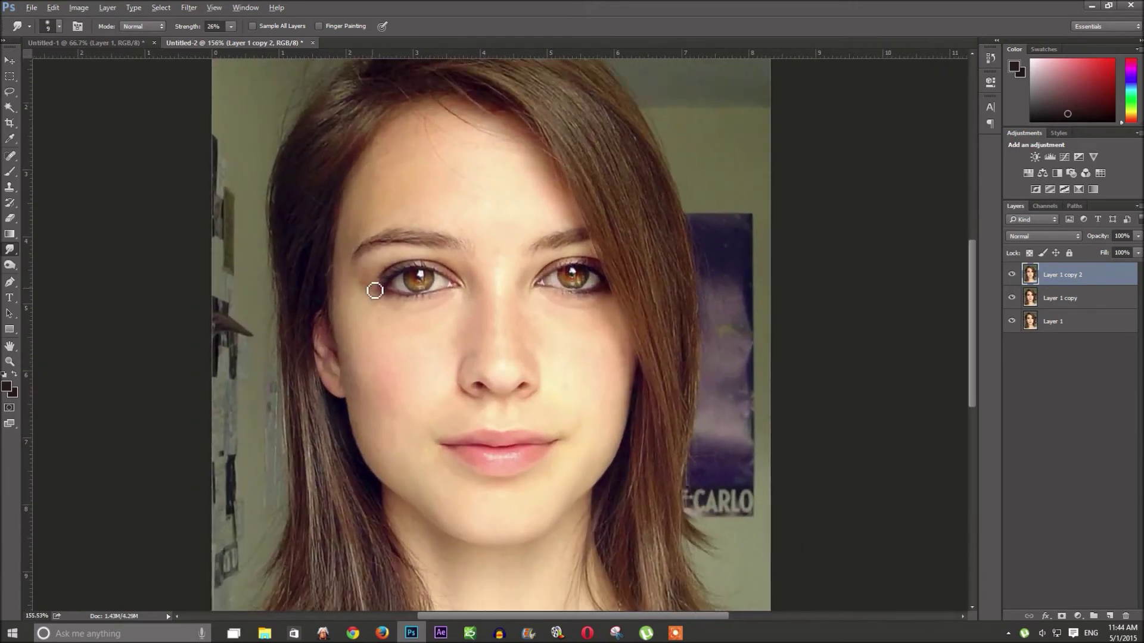
scroll(375, 290, down, 1)
scroll(374, 290, down, 2)
scroll(374, 290, down, 1)
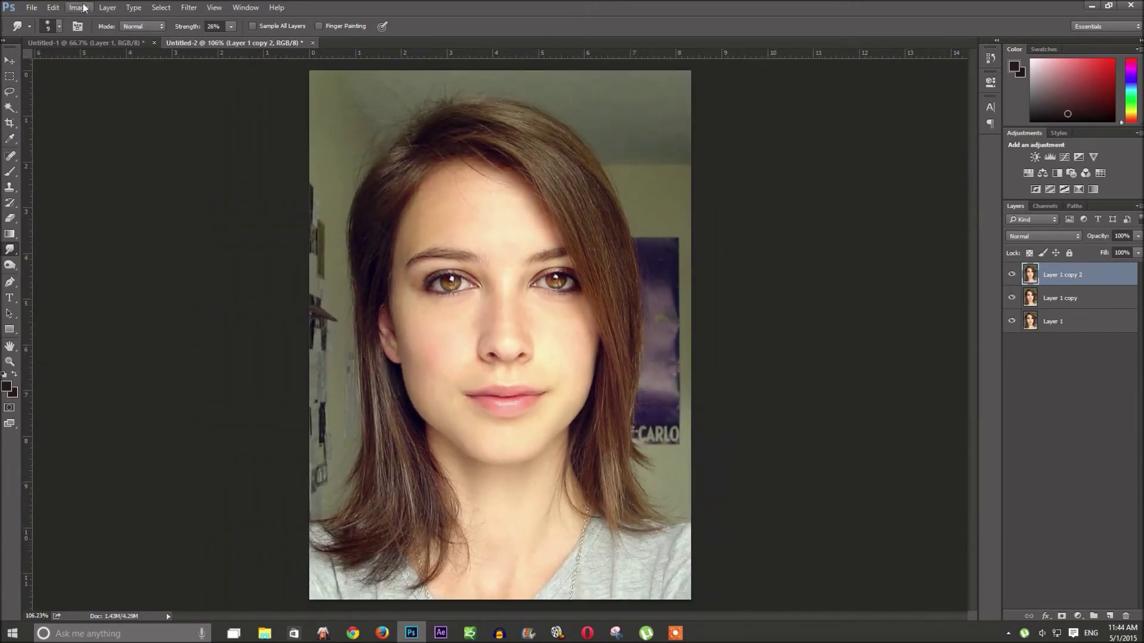
click(80, 7)
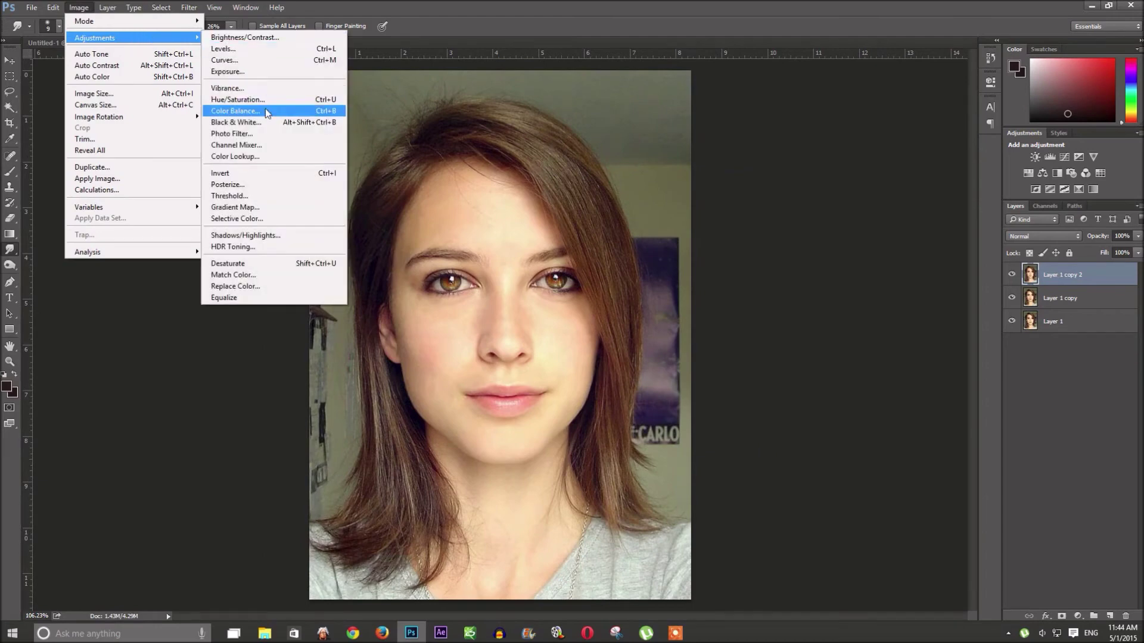
click(282, 38)
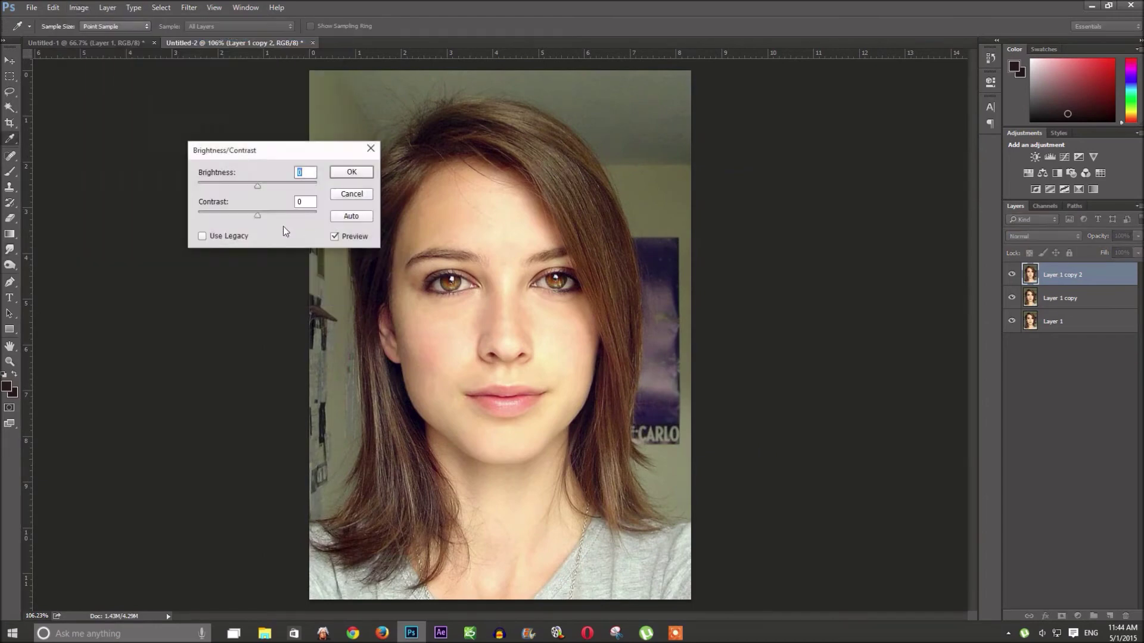
drag(258, 215, 312, 216)
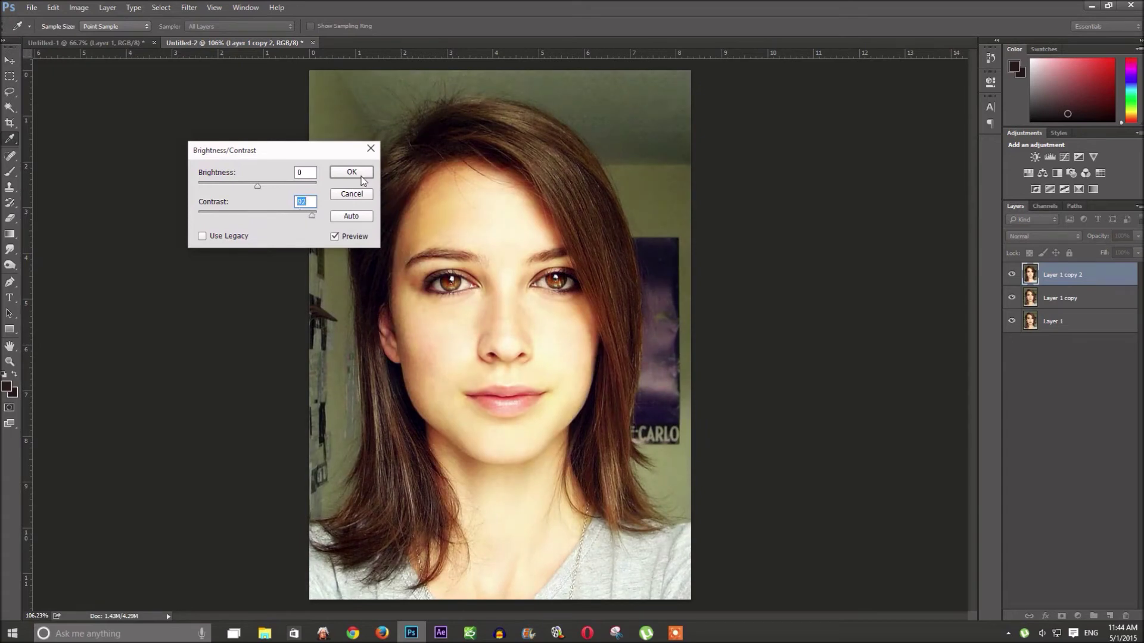
drag(261, 183, 254, 186)
click(361, 174)
key(r)
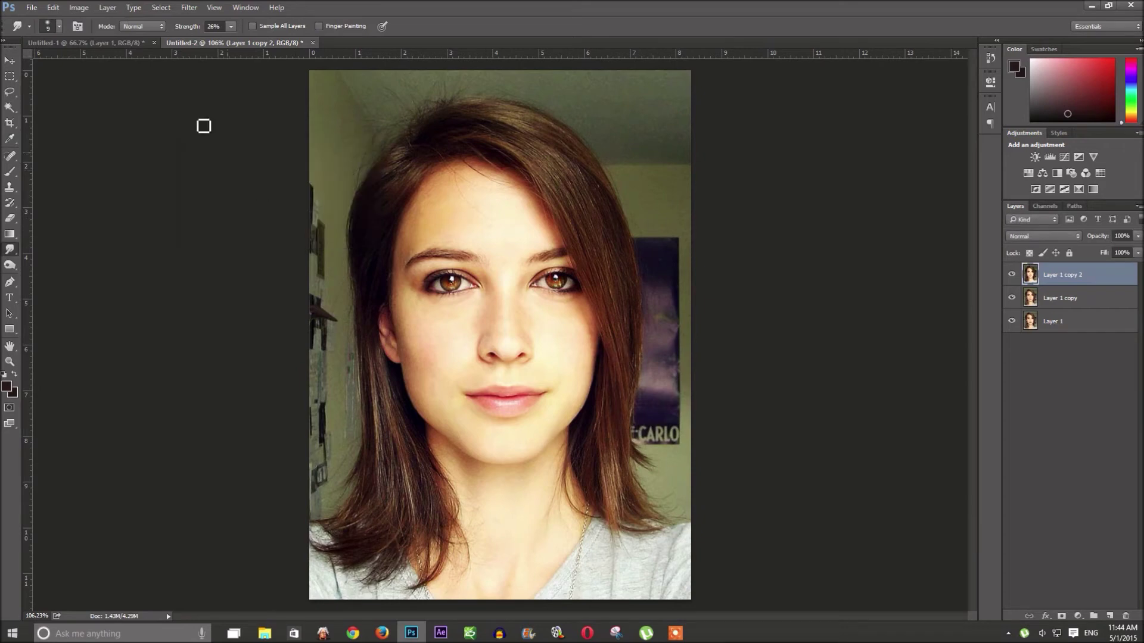
Step: Apply a Curves S-curve to Layer 1 copy 2, pulling shadows down (input 74 to output 55)
click(83, 8)
mouse_move(95, 37)
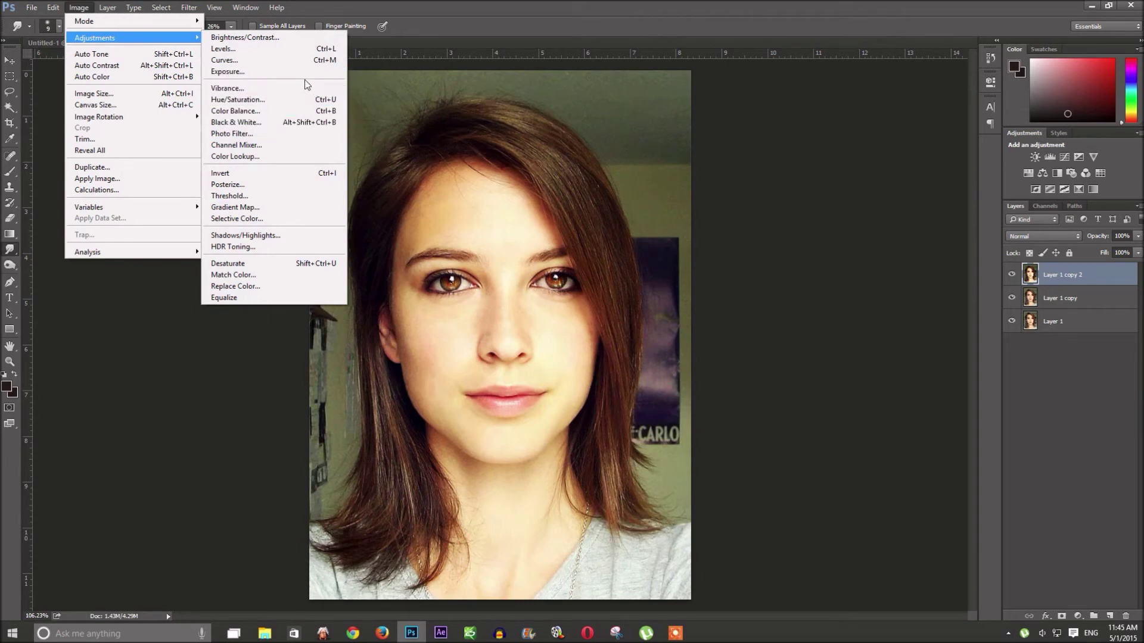
click(295, 60)
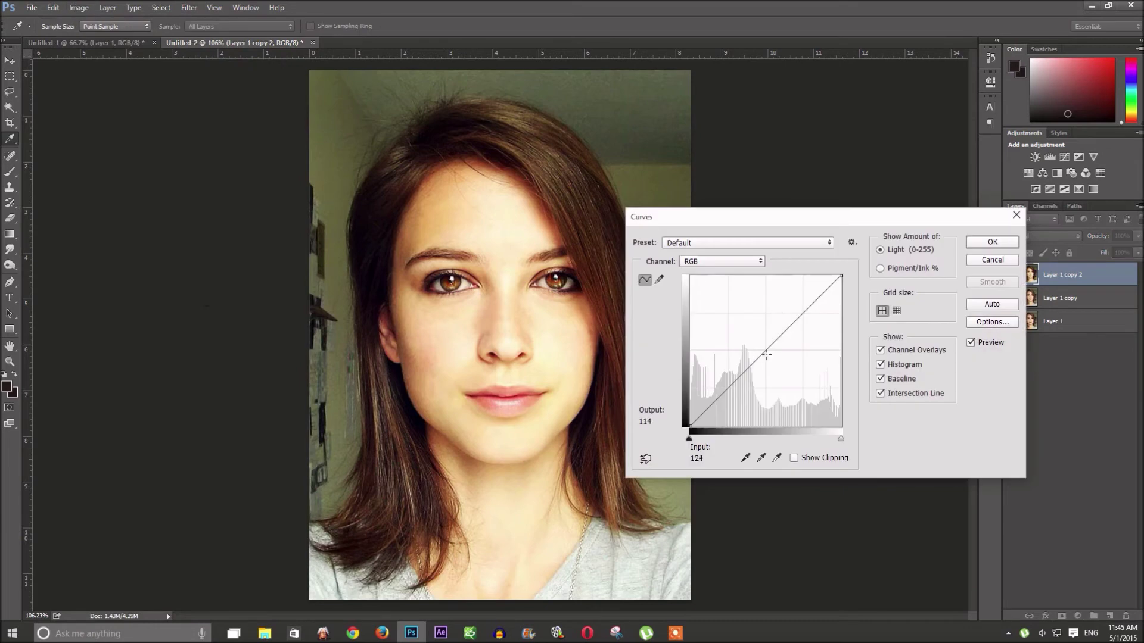
click(766, 349)
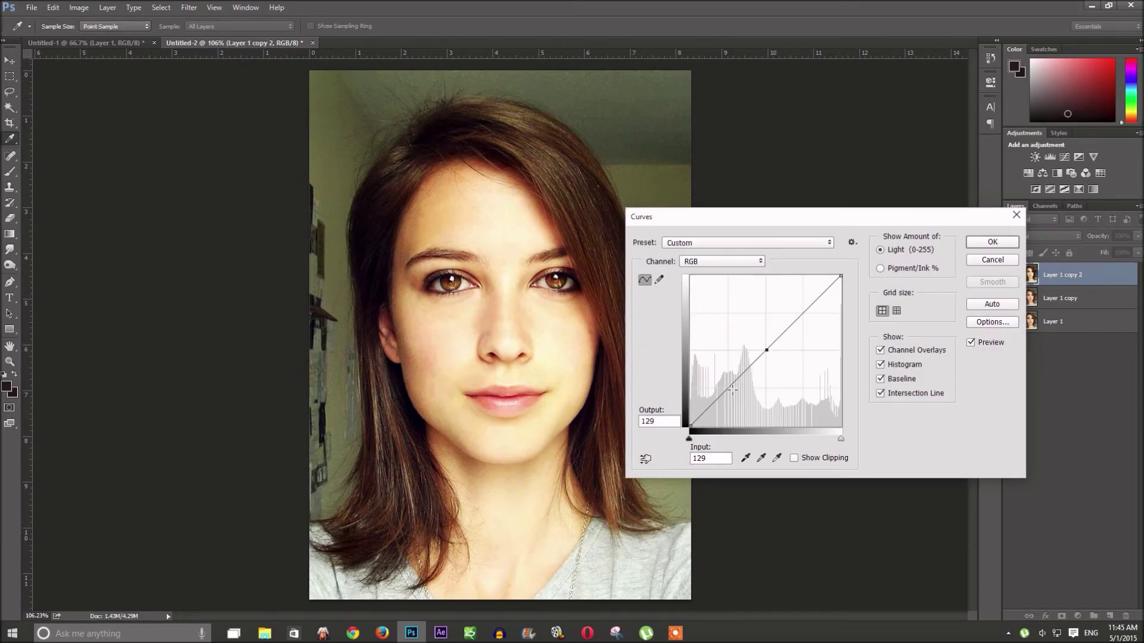
drag(732, 390, 734, 393)
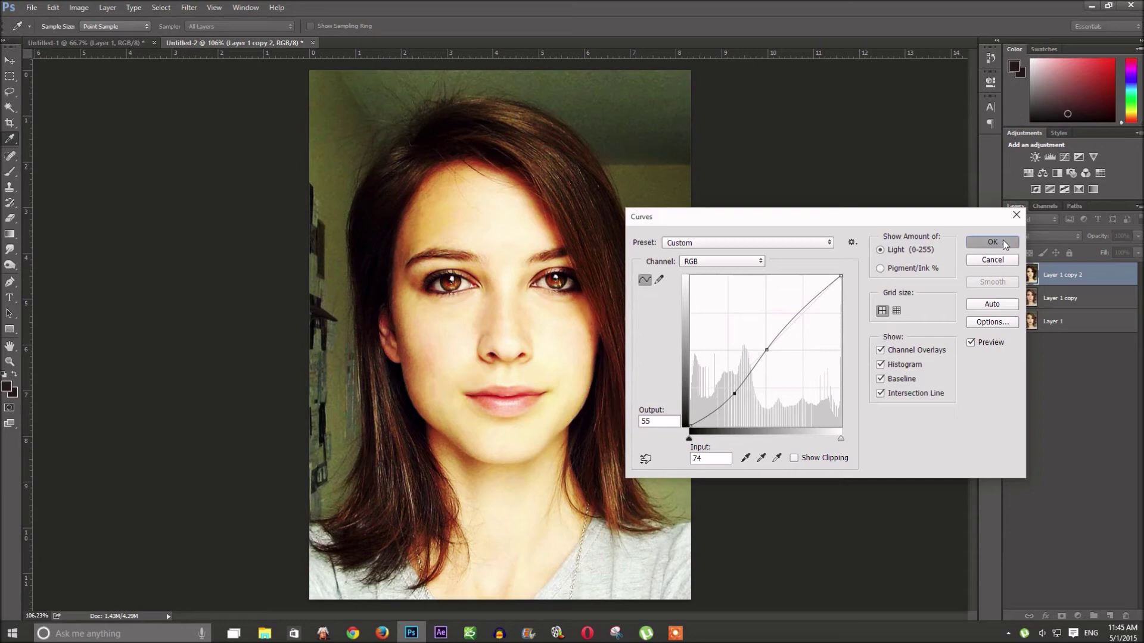
click(1003, 241)
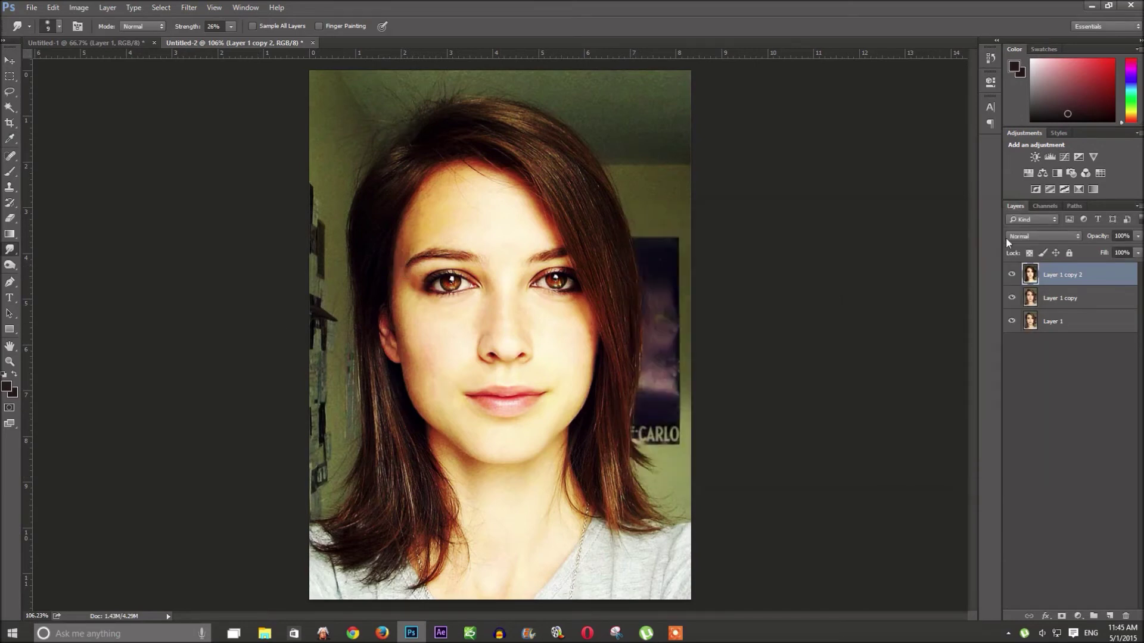
Step: Apply a Gaussian Blur with a 1.2-pixel radius to the top layer
click(200, 9)
mouse_move(193, 127)
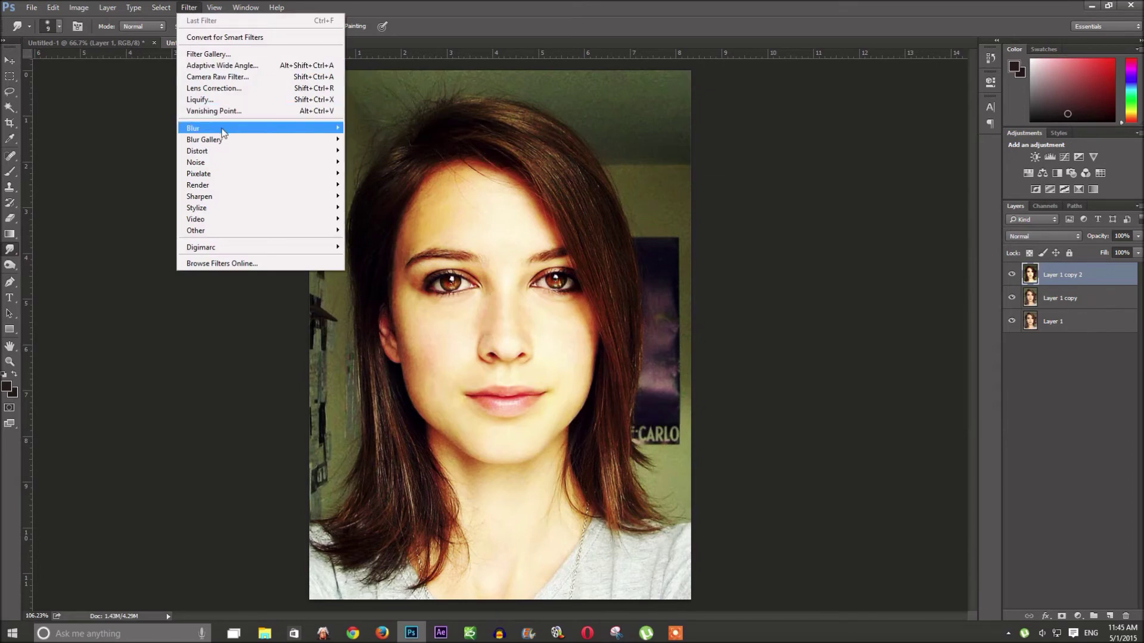
click(381, 174)
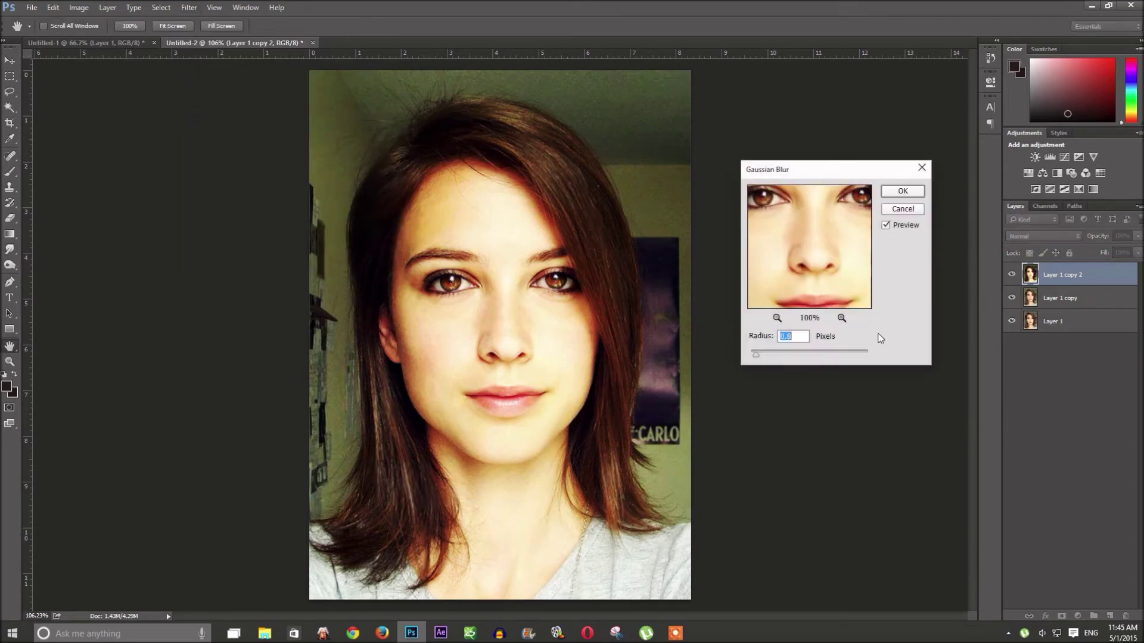
drag(755, 356, 762, 358)
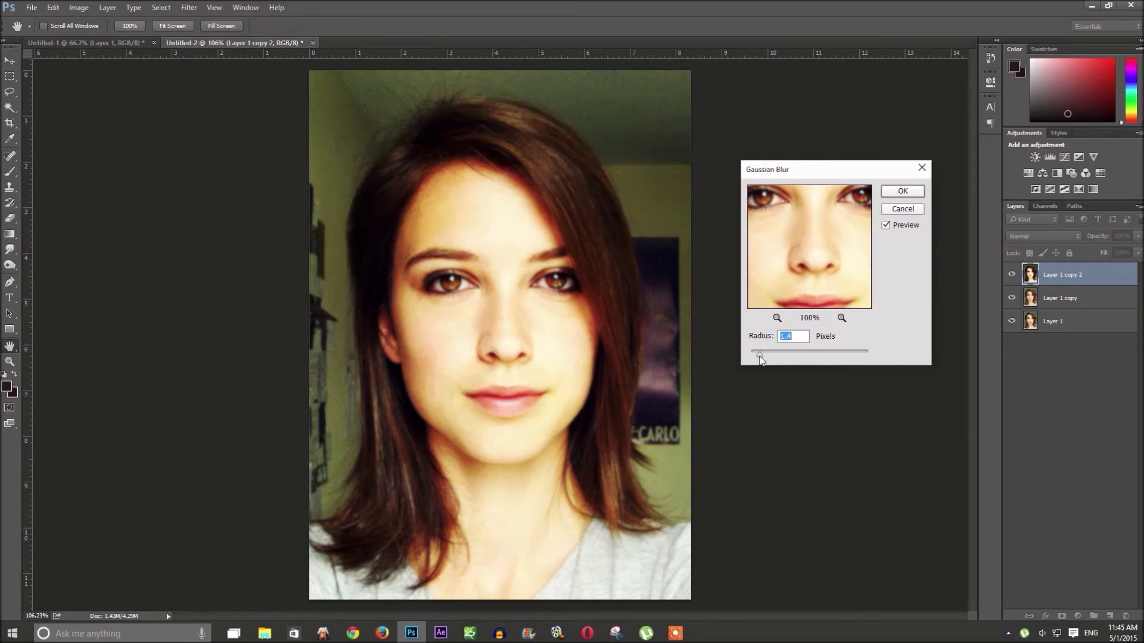
drag(762, 358, 758, 355)
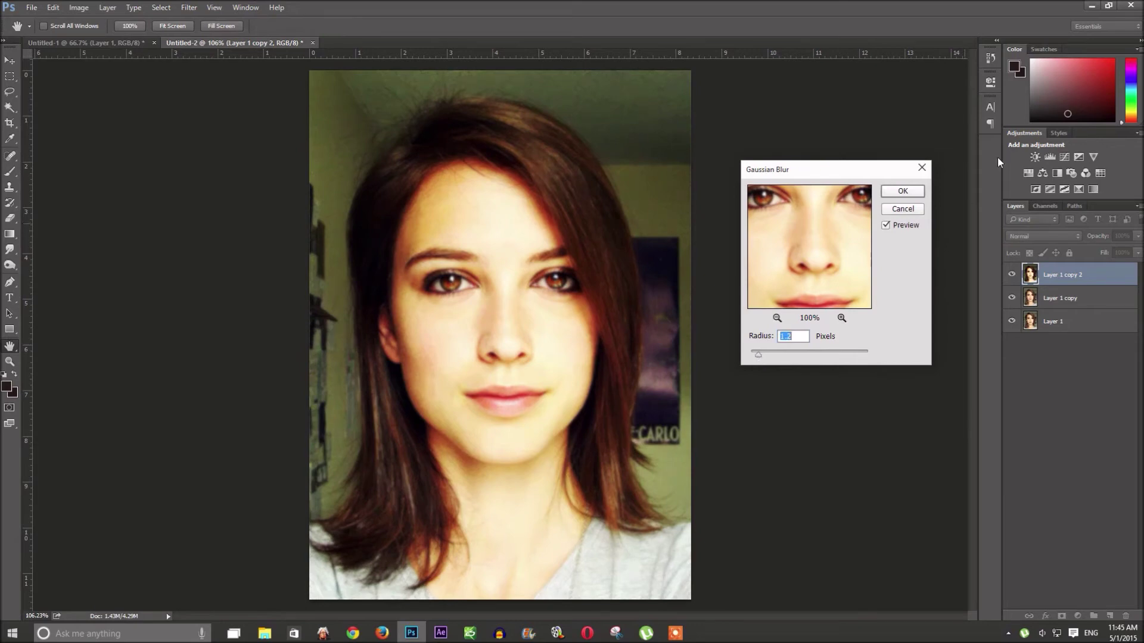
click(902, 190)
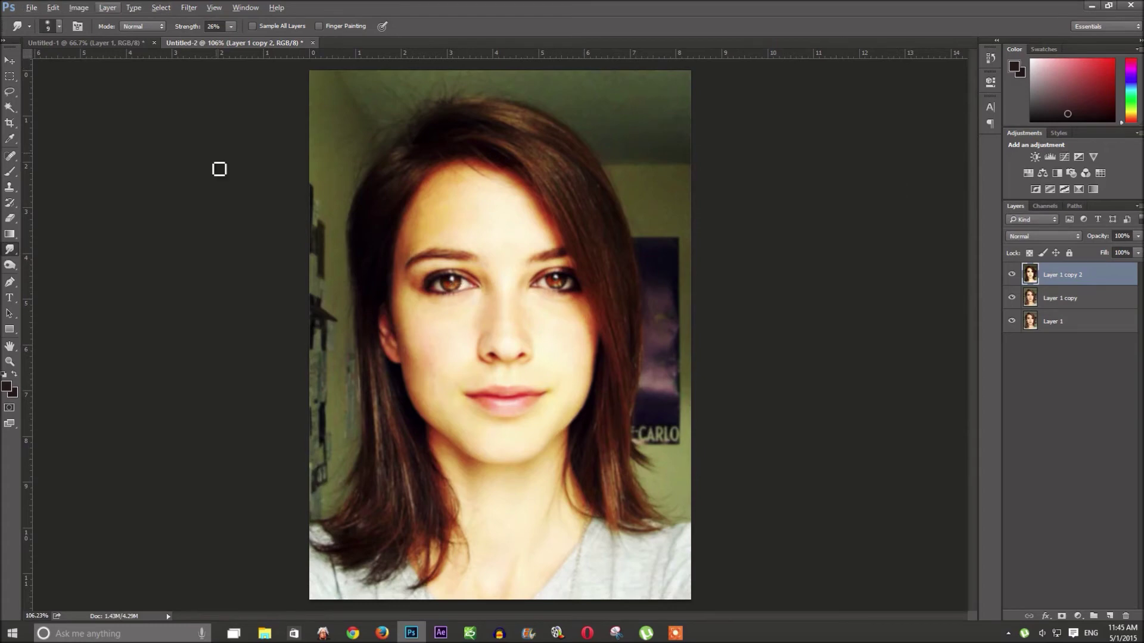
Step: Try Overlay blending on the top layer, then revert it to Normal
click(1067, 236)
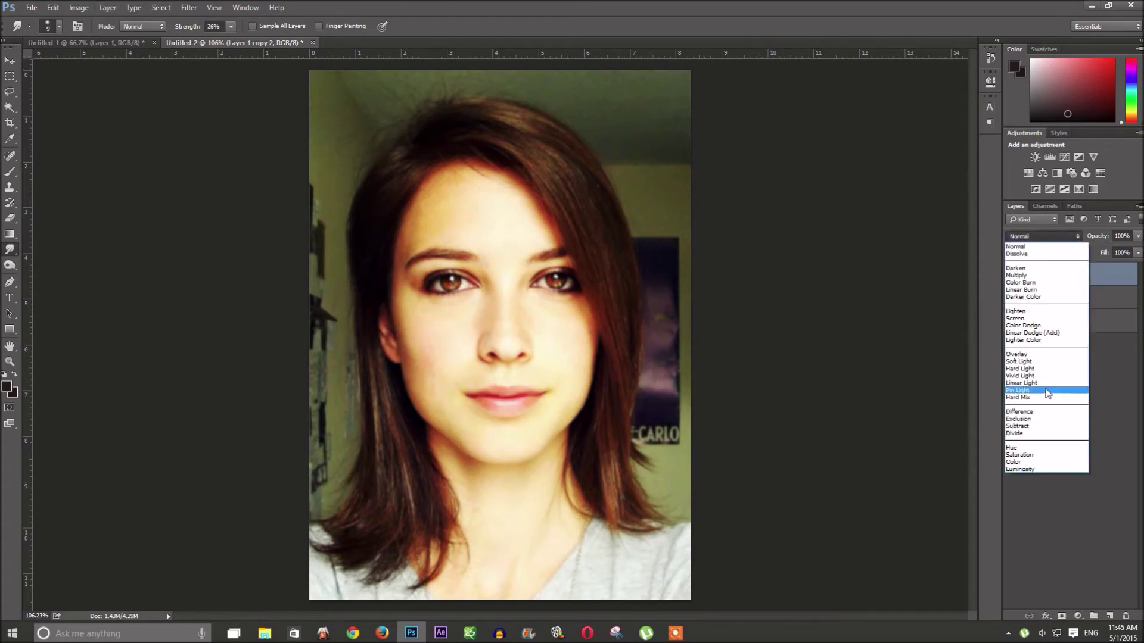
click(1049, 354)
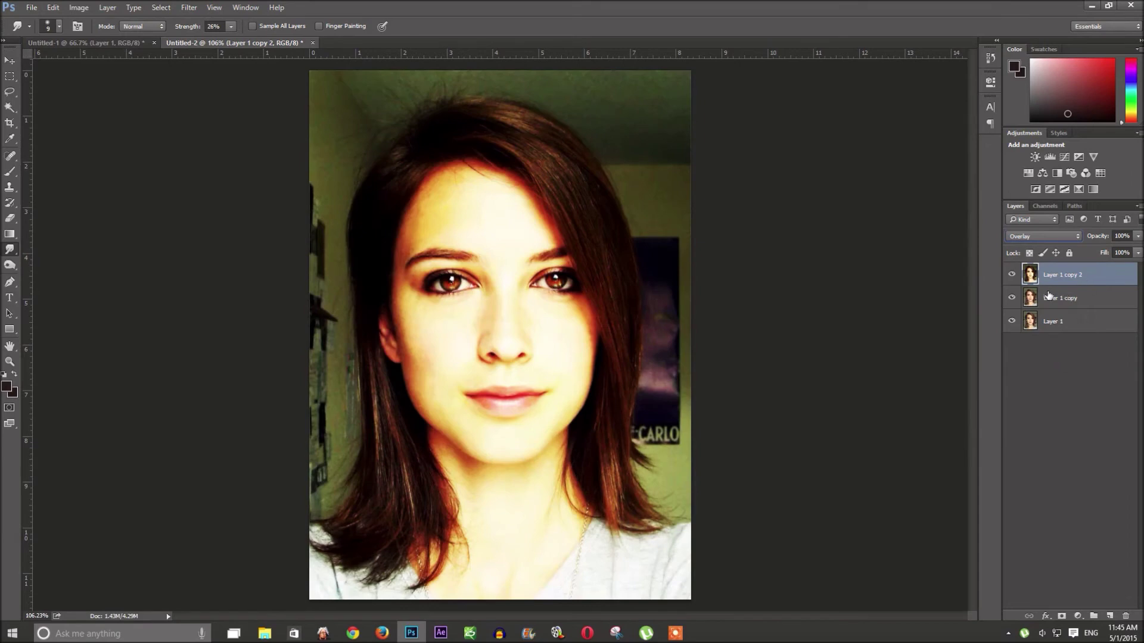
click(1057, 235)
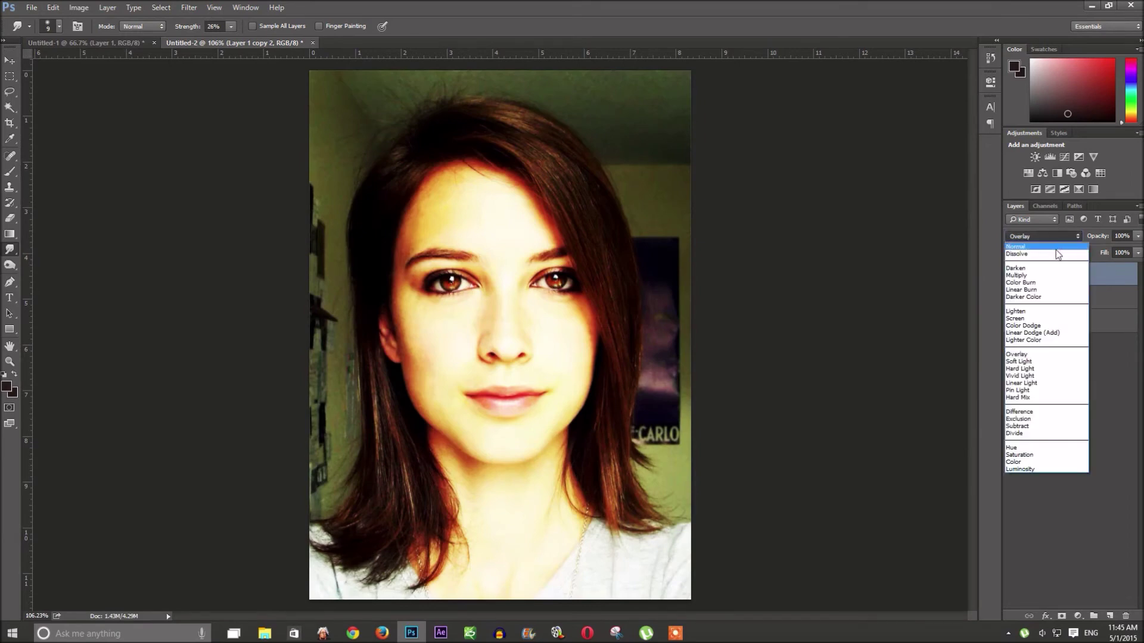
click(1056, 247)
click(78, 7)
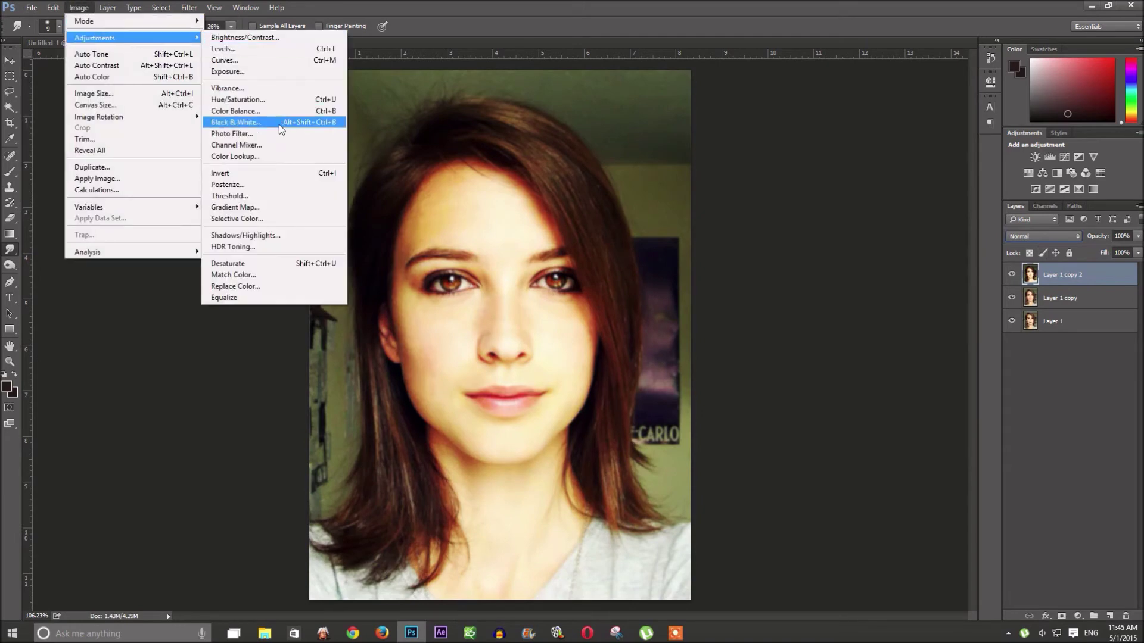
Step: Convert Layer 1 copy 2 to black and white with the Reds slider raised
click(279, 123)
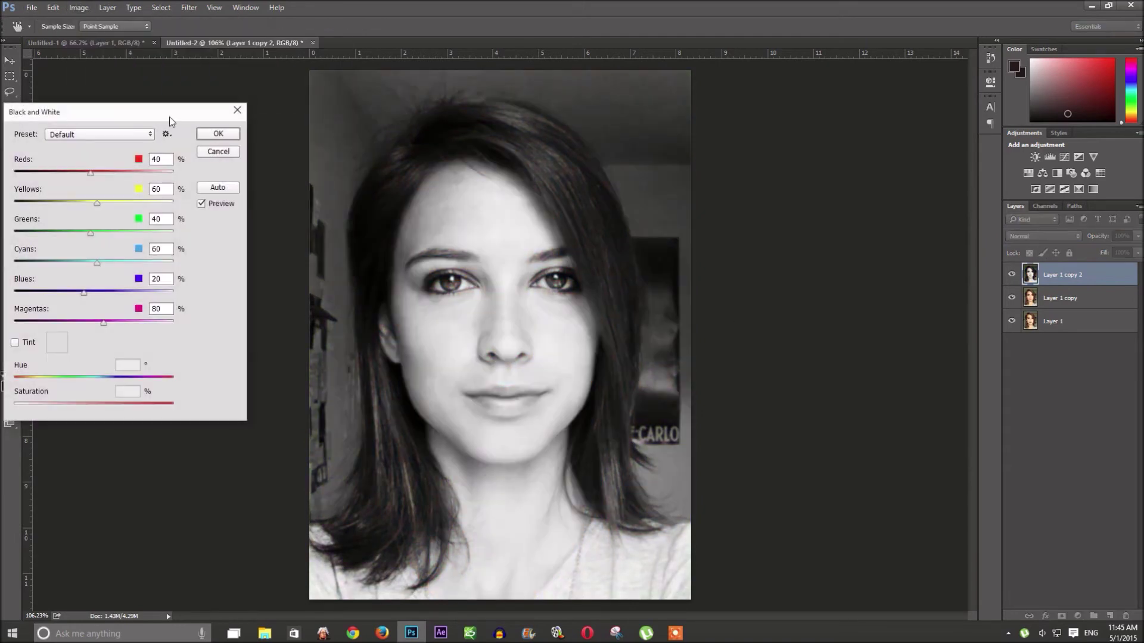
drag(169, 117, 174, 119)
mouse_move(94, 175)
mouse_down()
mouse_move(107, 177)
mouse_move(96, 180)
mouse_up()
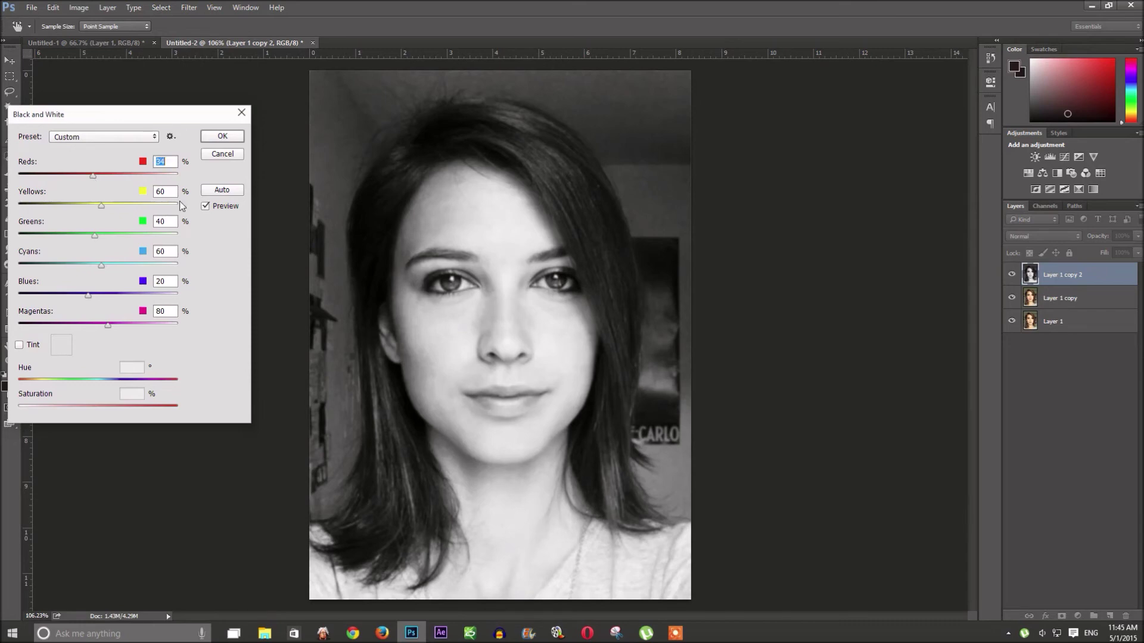
click(222, 137)
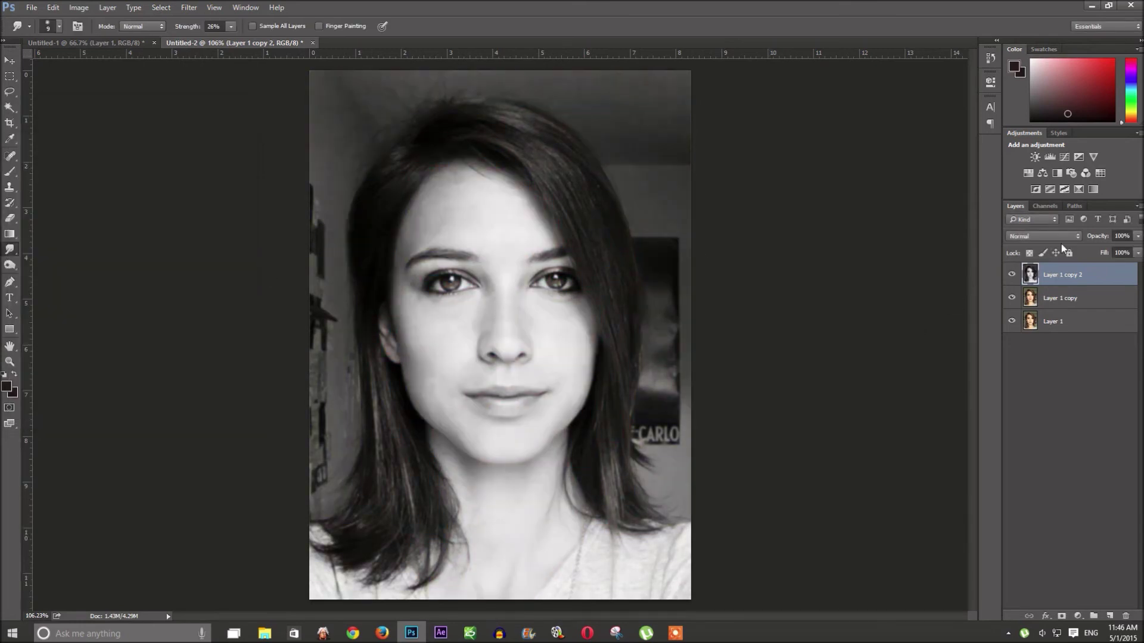
click(1060, 237)
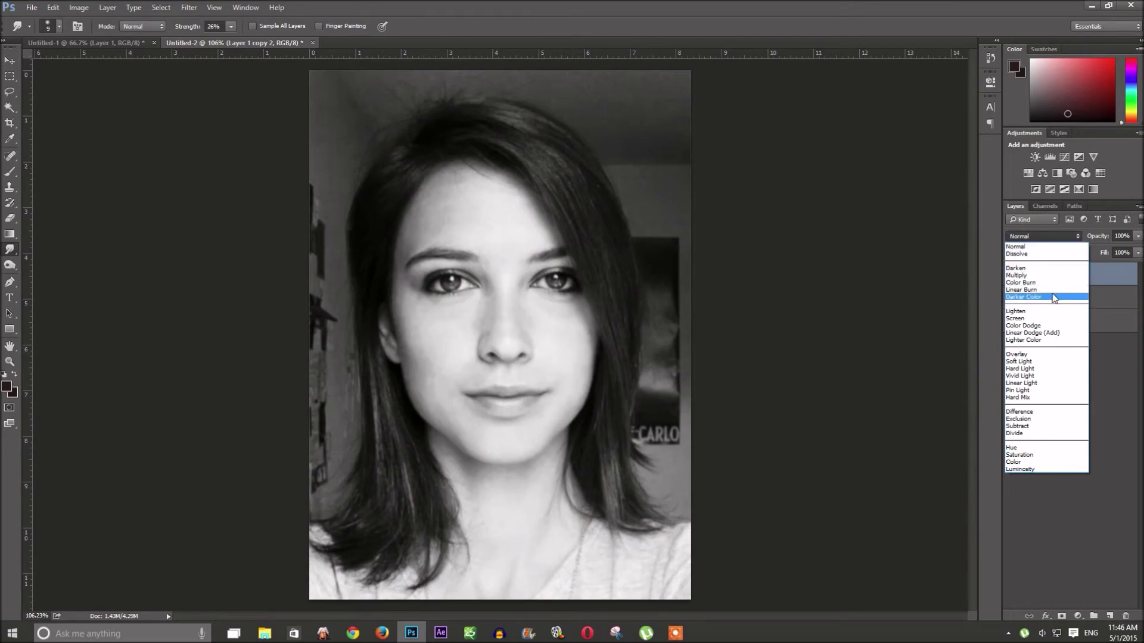
Step: Set the black-and-white layer to Overlay at 32% opacity and compare it on and off
click(1045, 354)
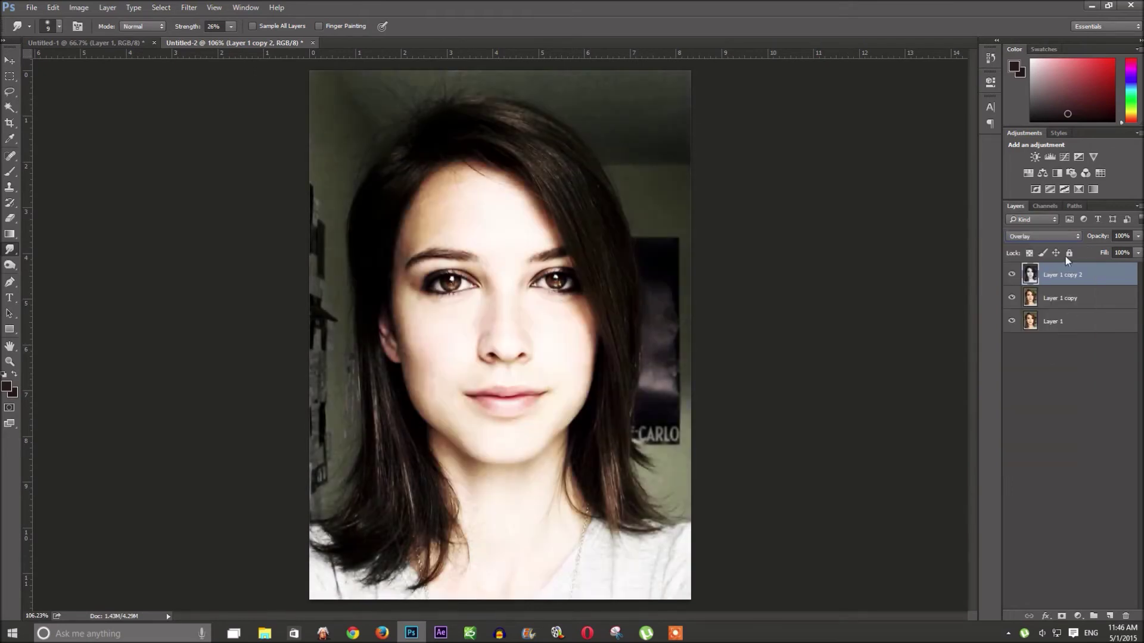
click(1096, 237)
drag(1088, 240, 1066, 245)
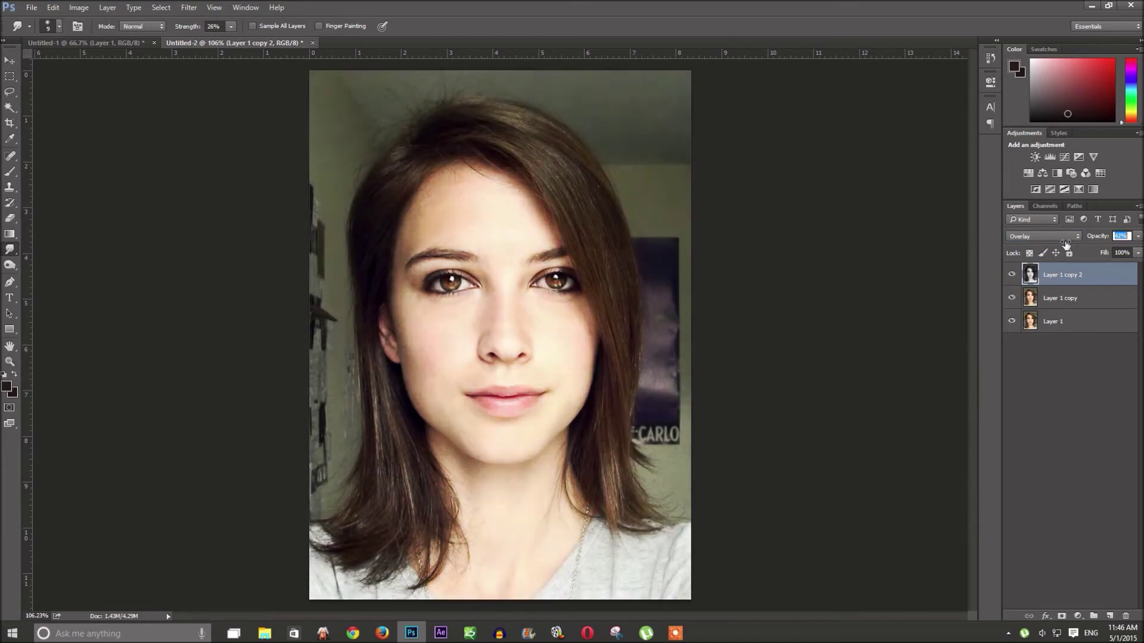
drag(1065, 244, 1059, 244)
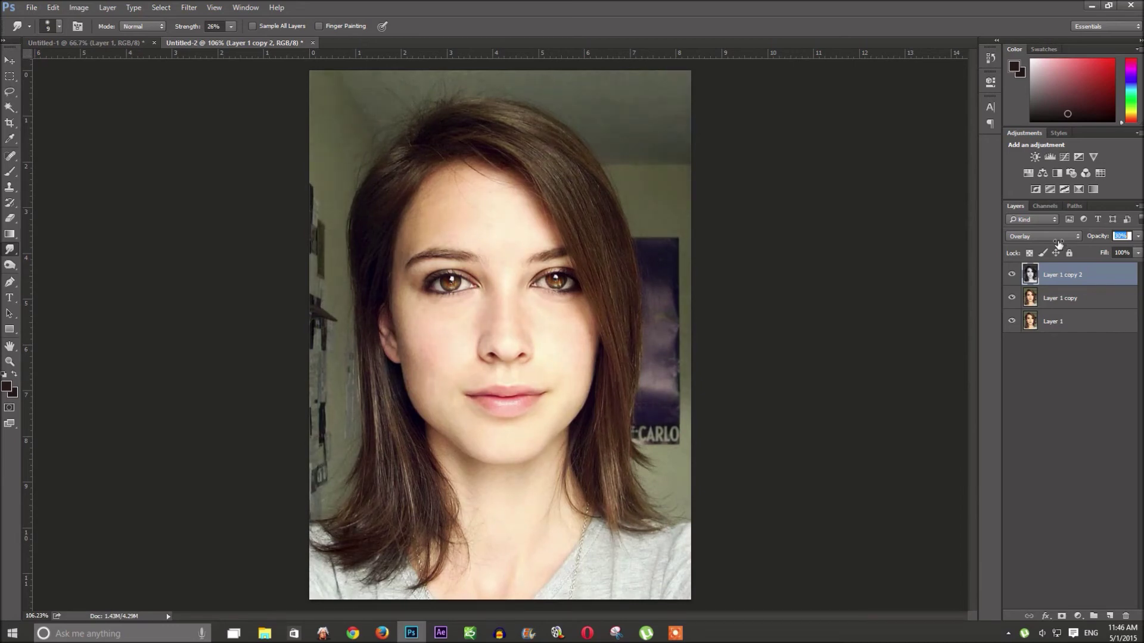
click(1011, 275)
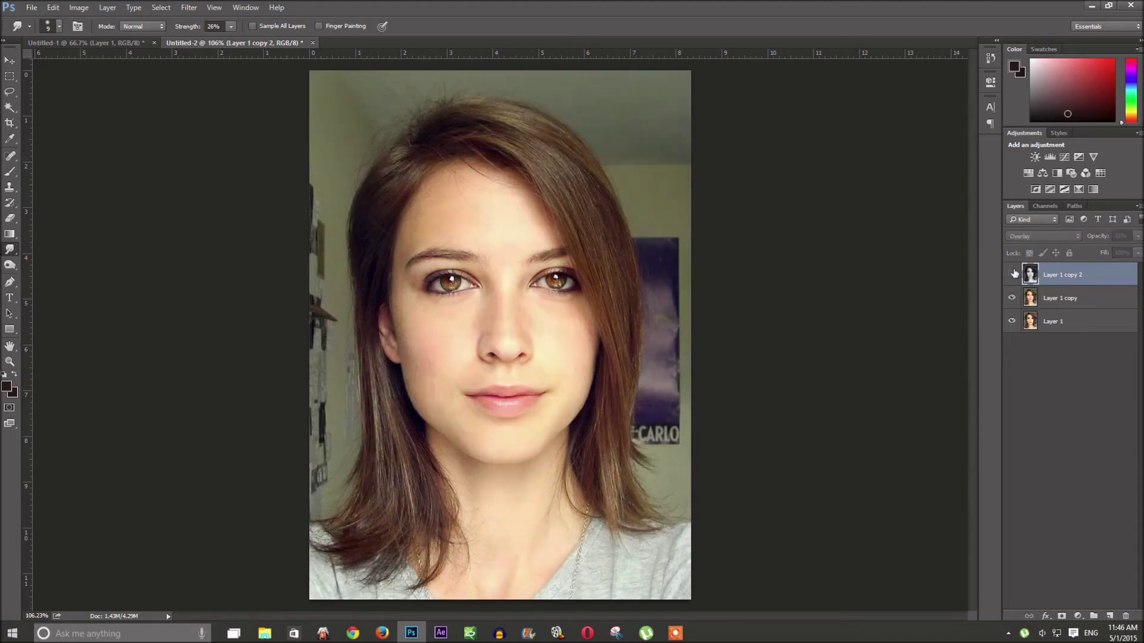
click(1011, 274)
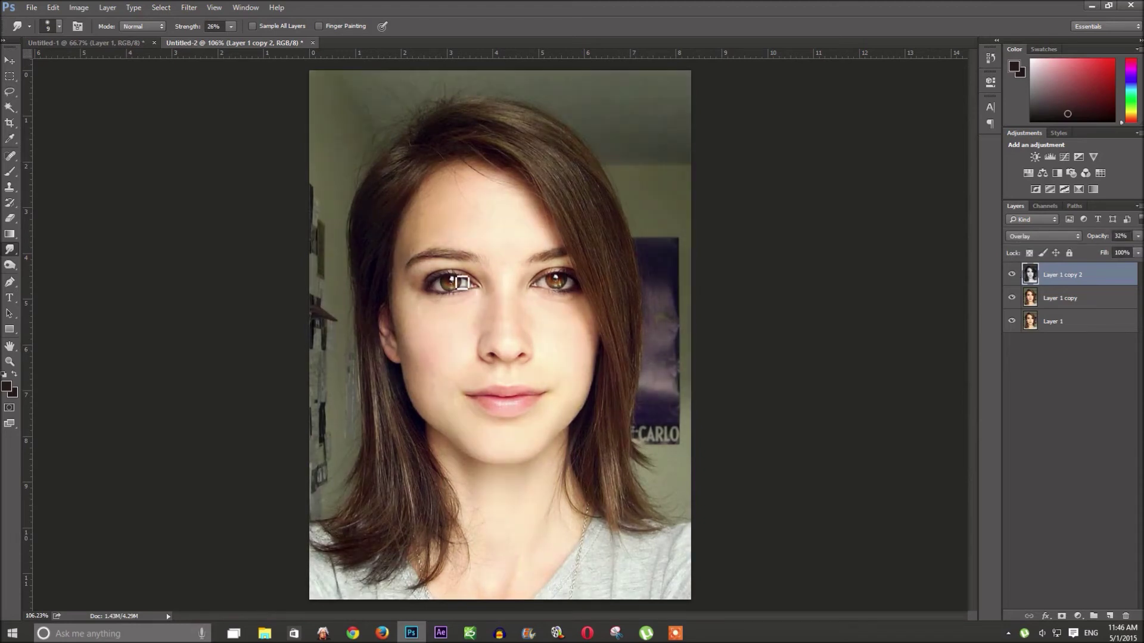
Step: Zoom in on the eyes and select the Elliptical Marquee tool
scroll(447, 247, up, 1)
scroll(552, 288, up, 3)
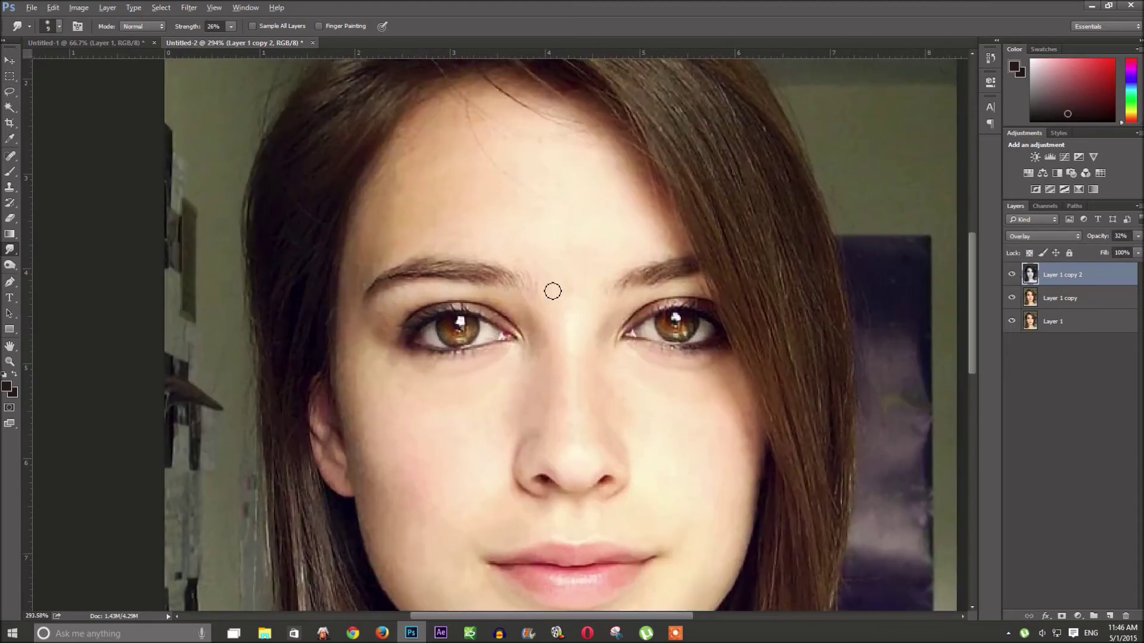
scroll(560, 309, up, 2)
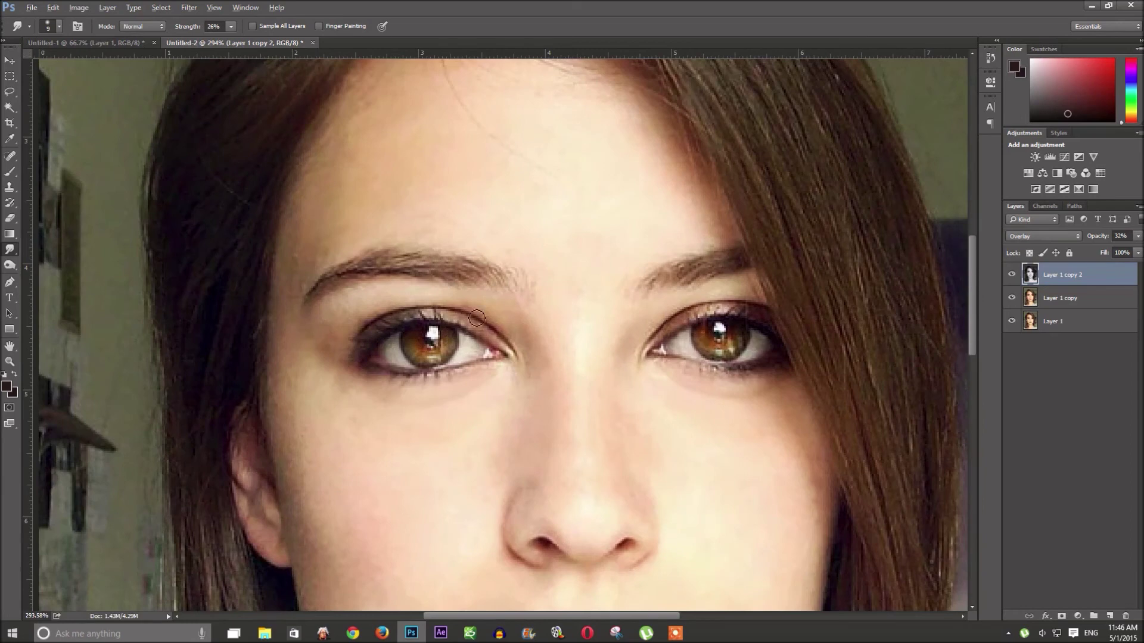
right_click(10, 76)
click(46, 85)
Step: Place guides crossing the left eye, circle its iris, and add a layer mask from it
drag(448, 60, 436, 313)
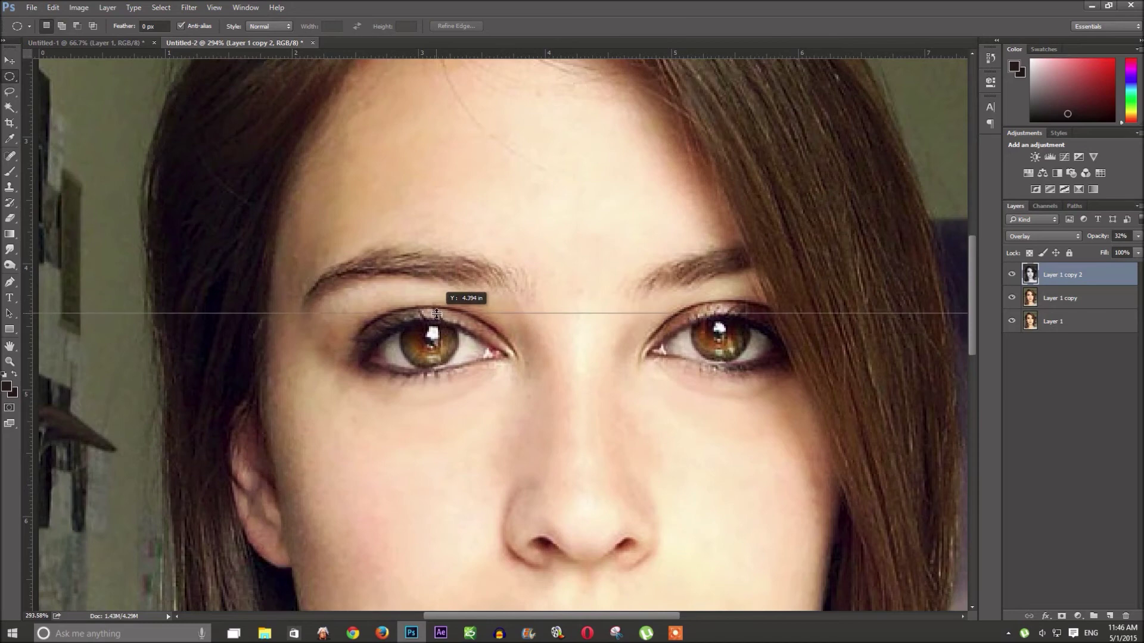
drag(377, 56, 398, 202)
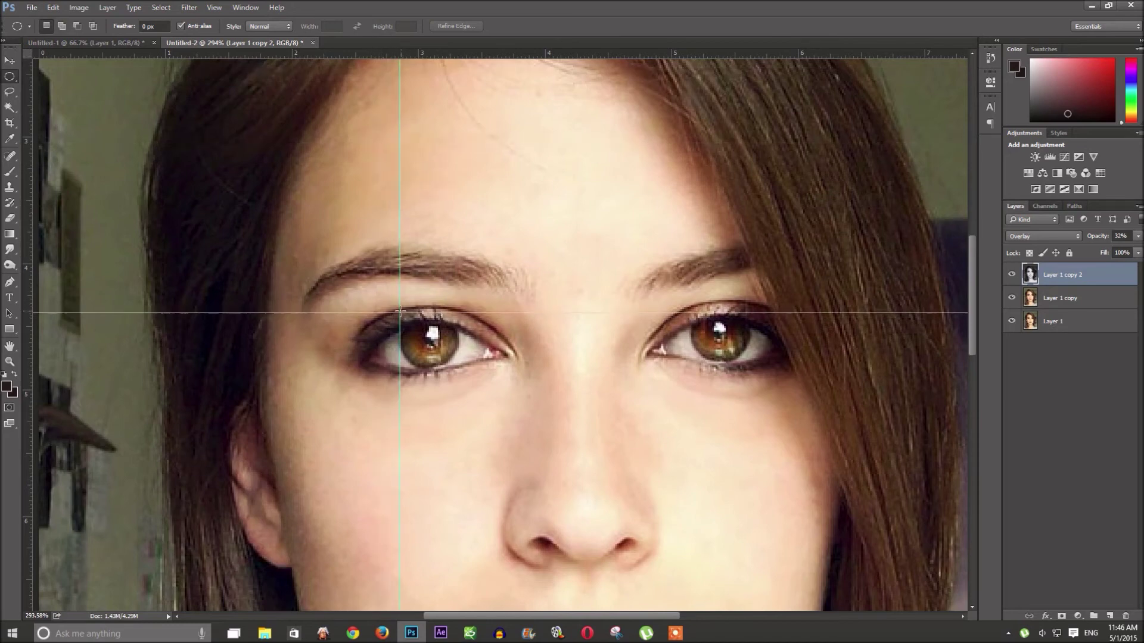
drag(399, 312, 458, 366)
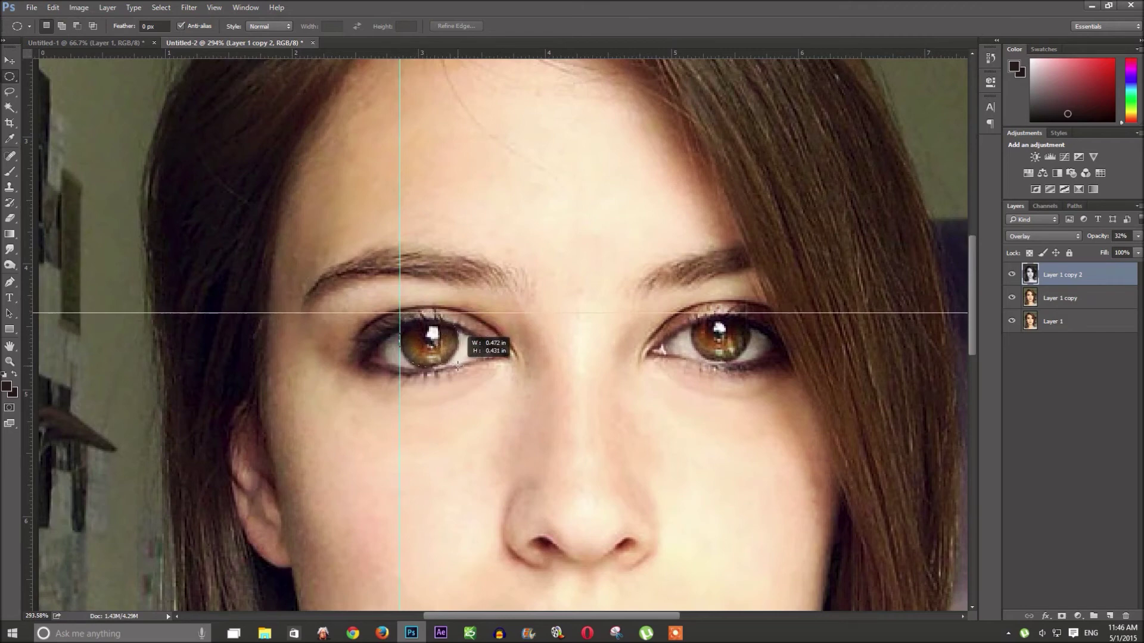
drag(458, 365, 460, 367)
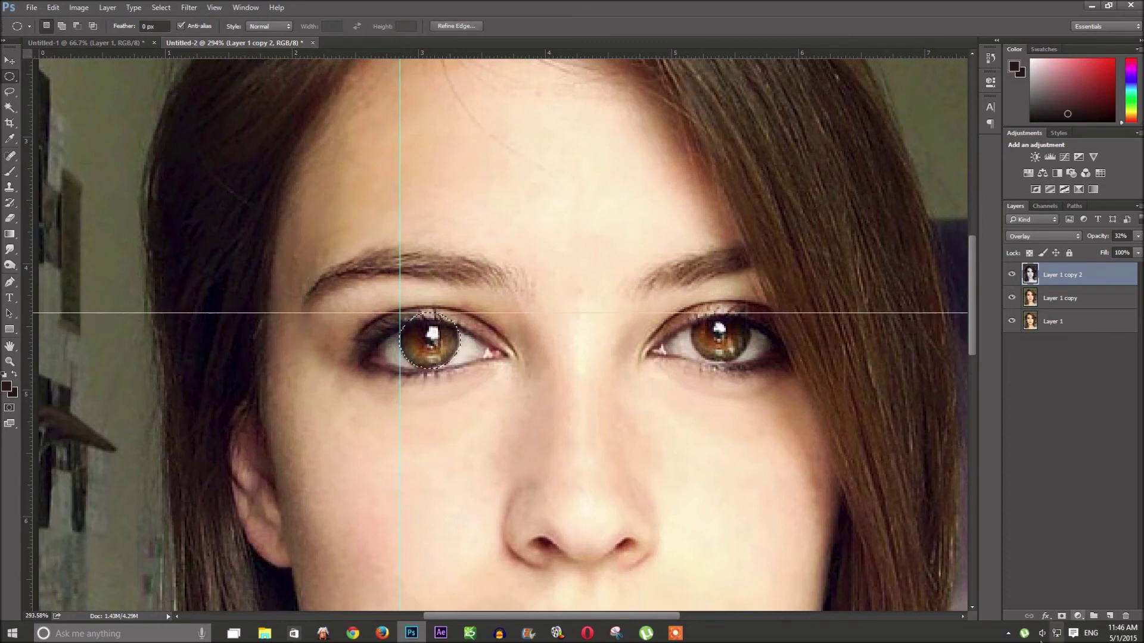
click(1064, 617)
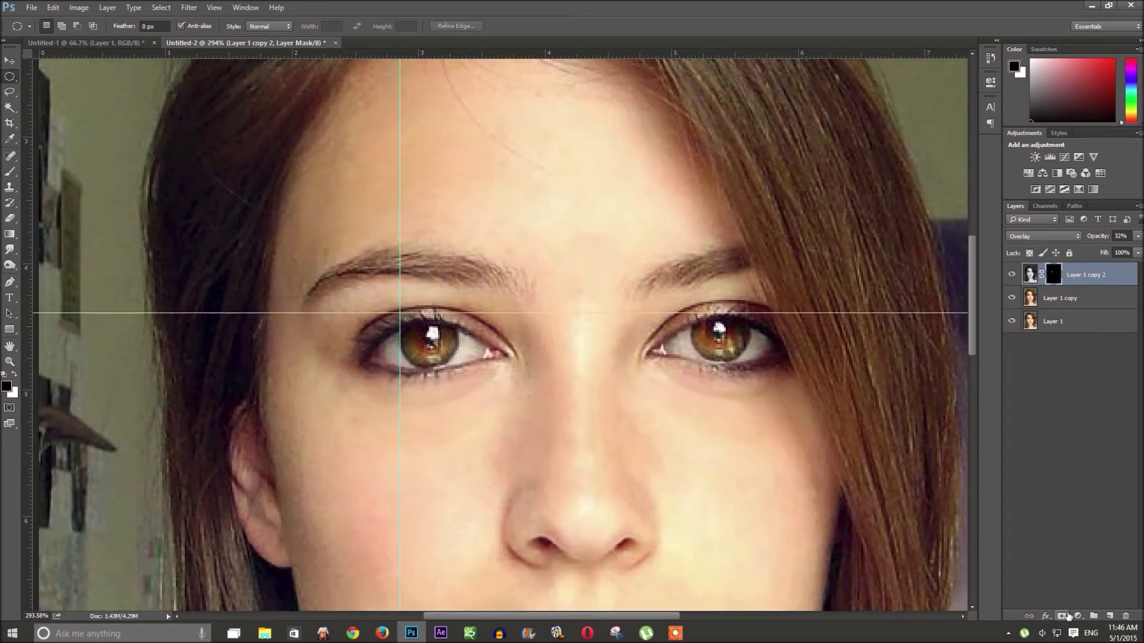
Step: Redo the layer mask, reselect the left iris, and set the Brush to 100% opacity
key(ctrl+z)
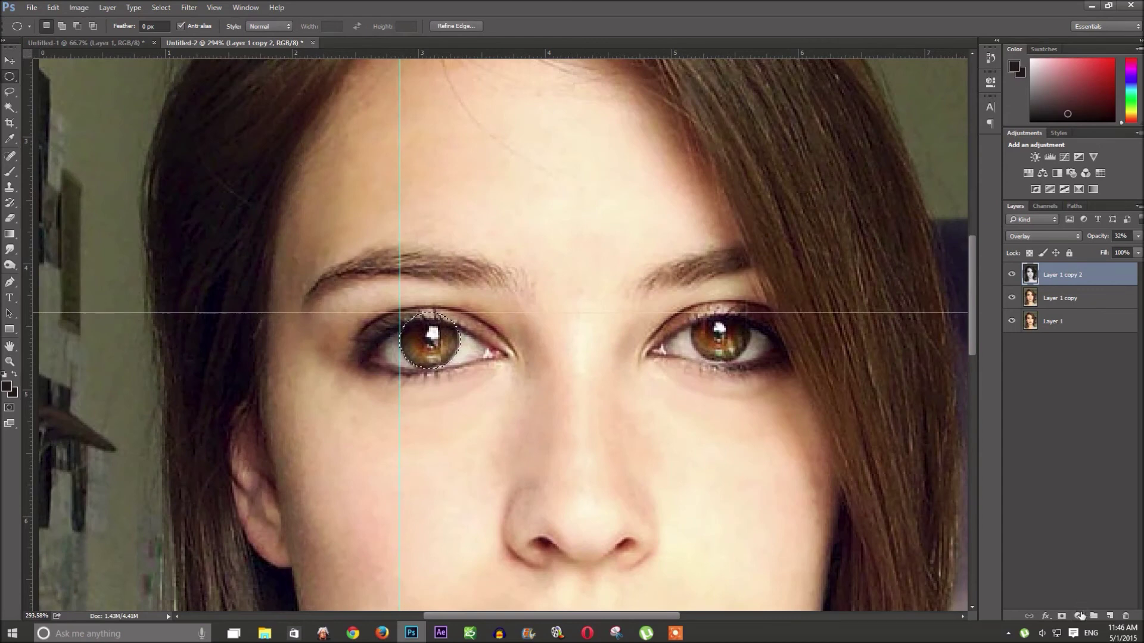
click(1064, 617)
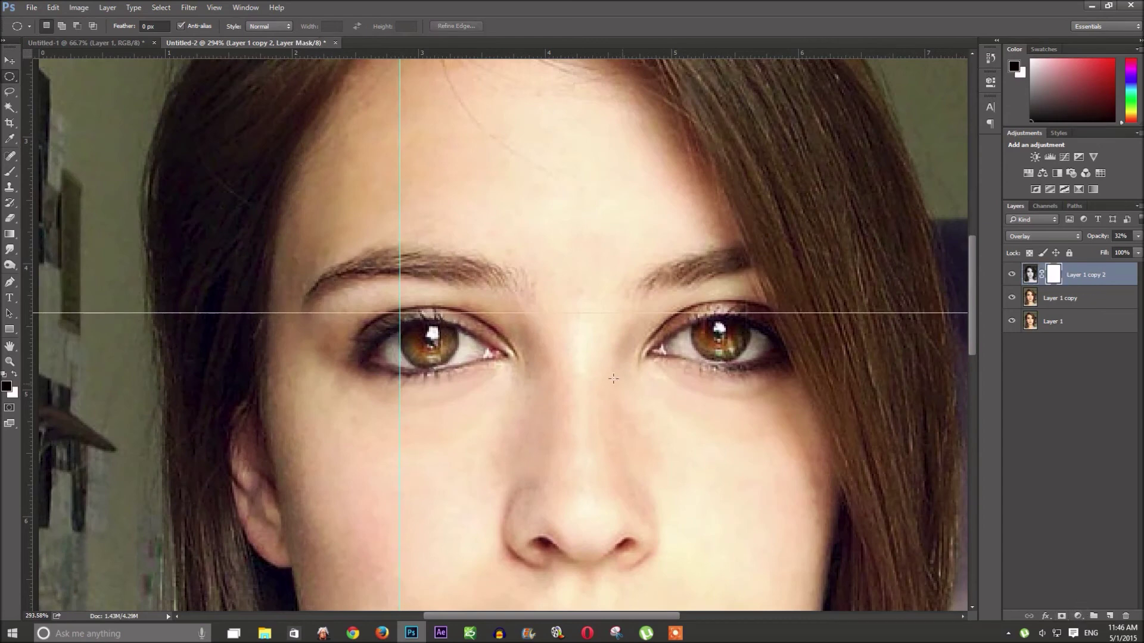
drag(400, 315, 458, 366)
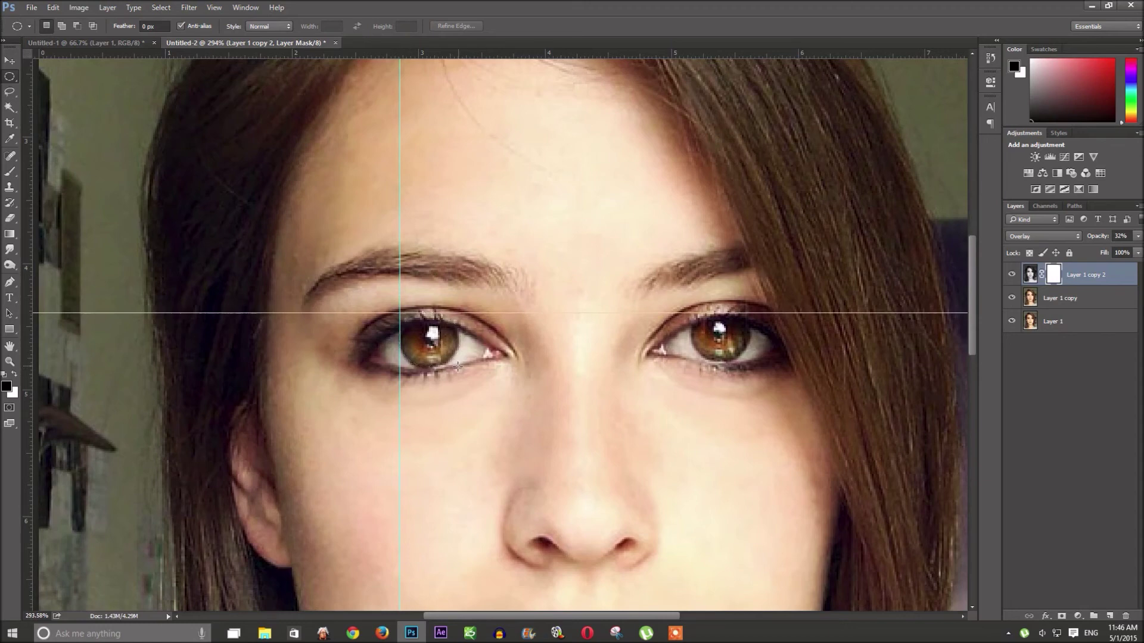
click(10, 171)
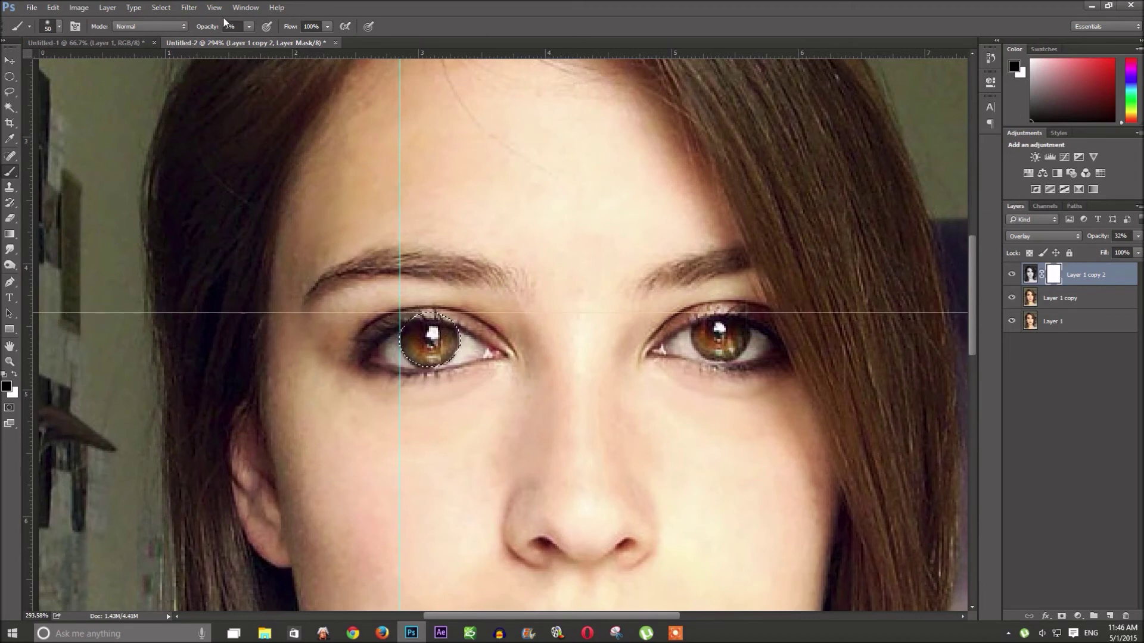
drag(204, 28, 369, 26)
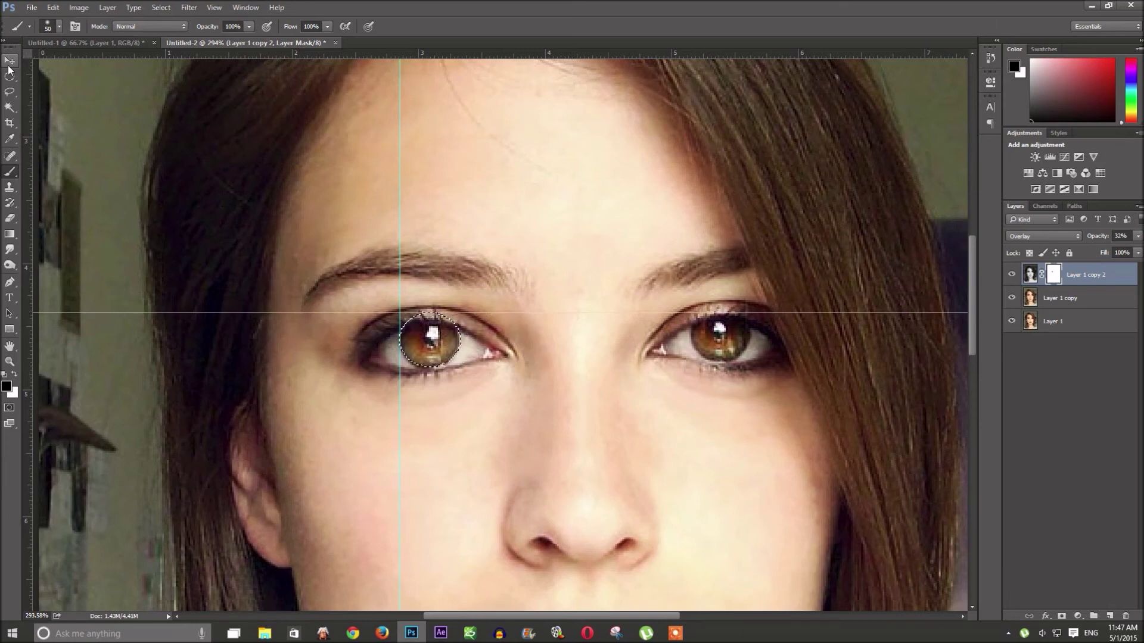
Step: Draw an elliptical selection around the right-hand iris and switch to the Brush
click(9, 76)
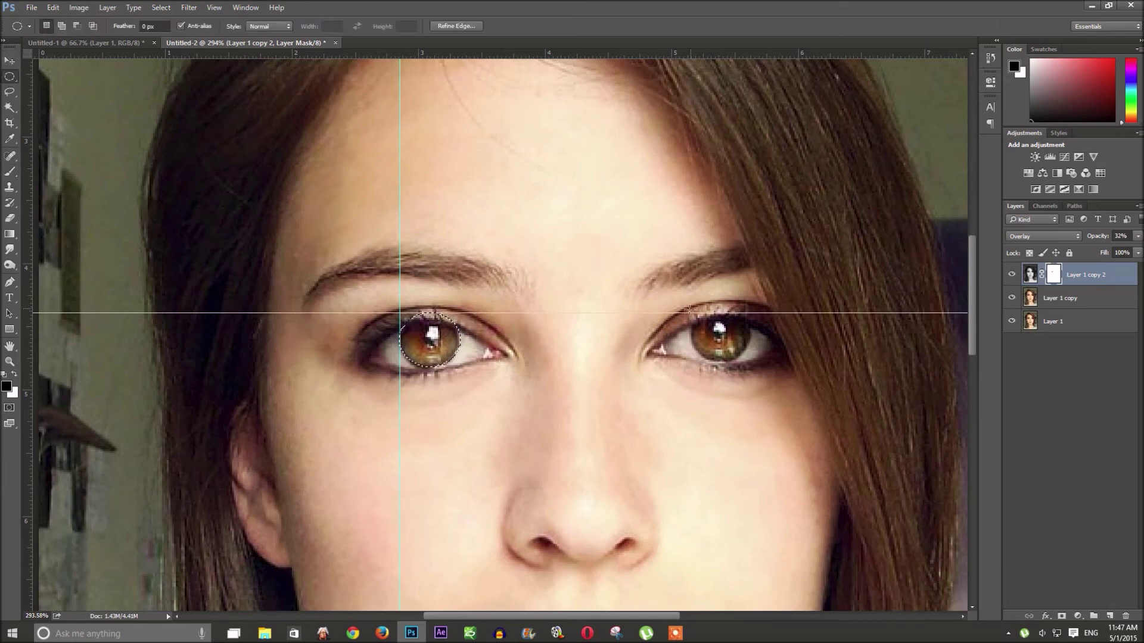
drag(690, 313, 752, 361)
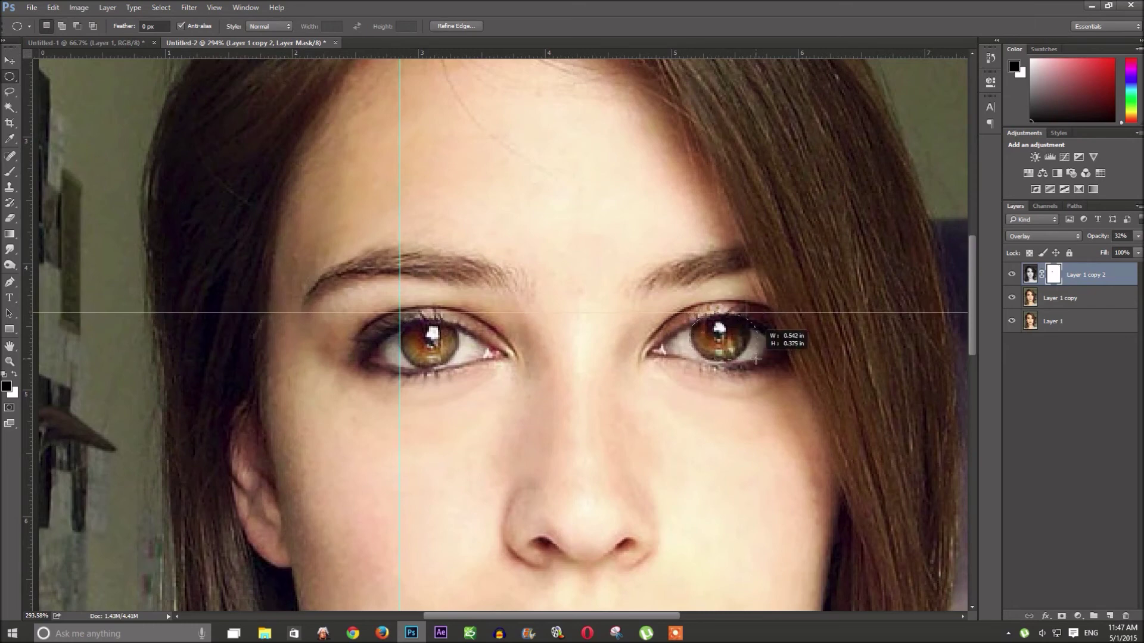
drag(751, 360, 749, 361)
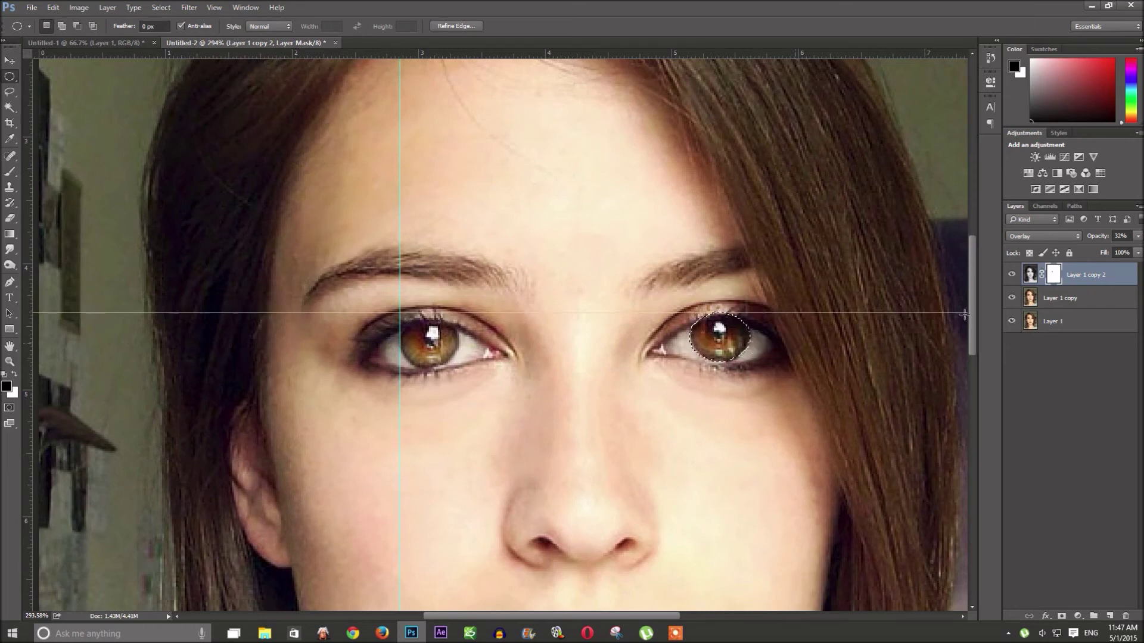
click(9, 171)
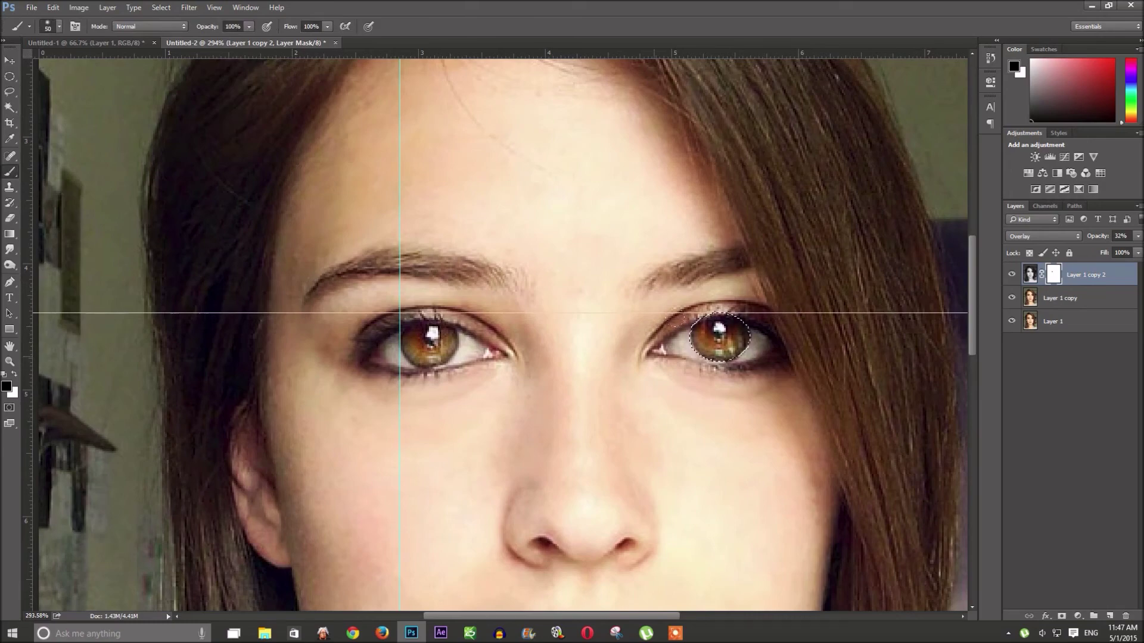
scroll(730, 447, down, 1)
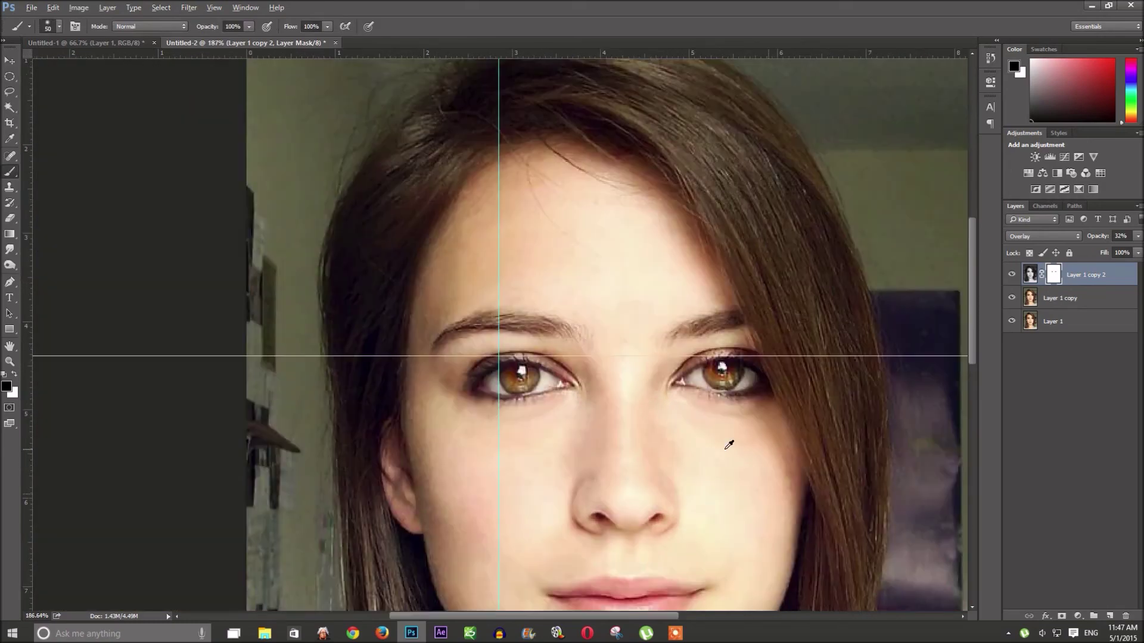
Step: Zoom out and drag the horizontal and vertical guides off the canvas
scroll(726, 443, down, 1)
scroll(726, 442, down, 1)
scroll(723, 439, down, 1)
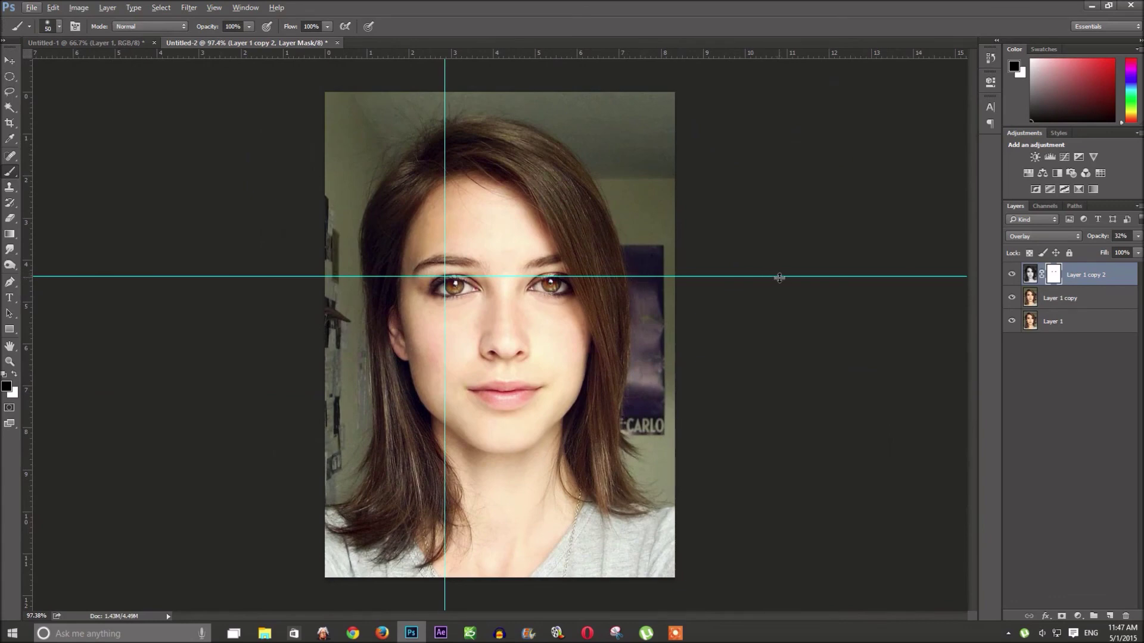
drag(779, 276, 710, 52)
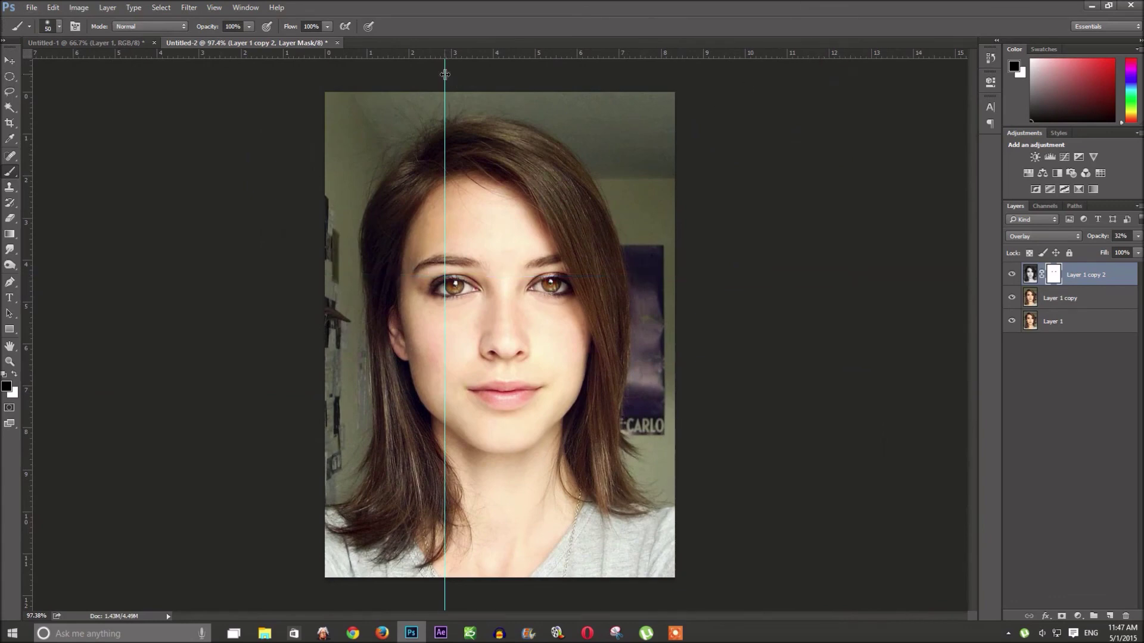
drag(444, 80, 18, 141)
scroll(761, 355, down, 1)
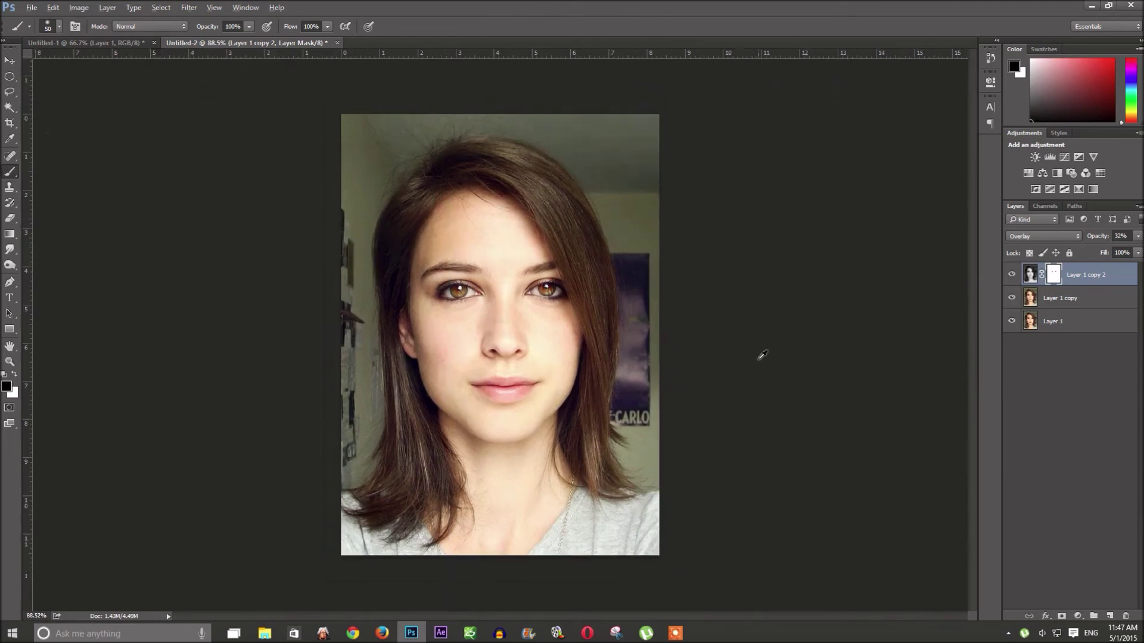
scroll(927, 338, down, 1)
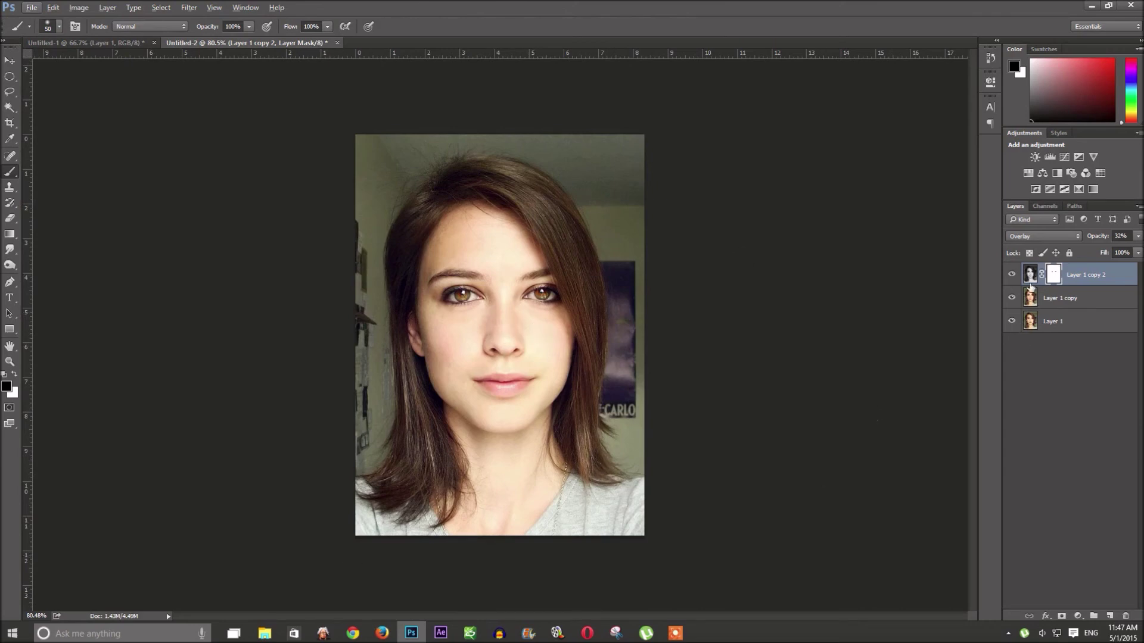
Step: Hide the overlay layer and duplicate Layer 1 copy as Layer 1 copy 3
click(1029, 295)
click(1012, 275)
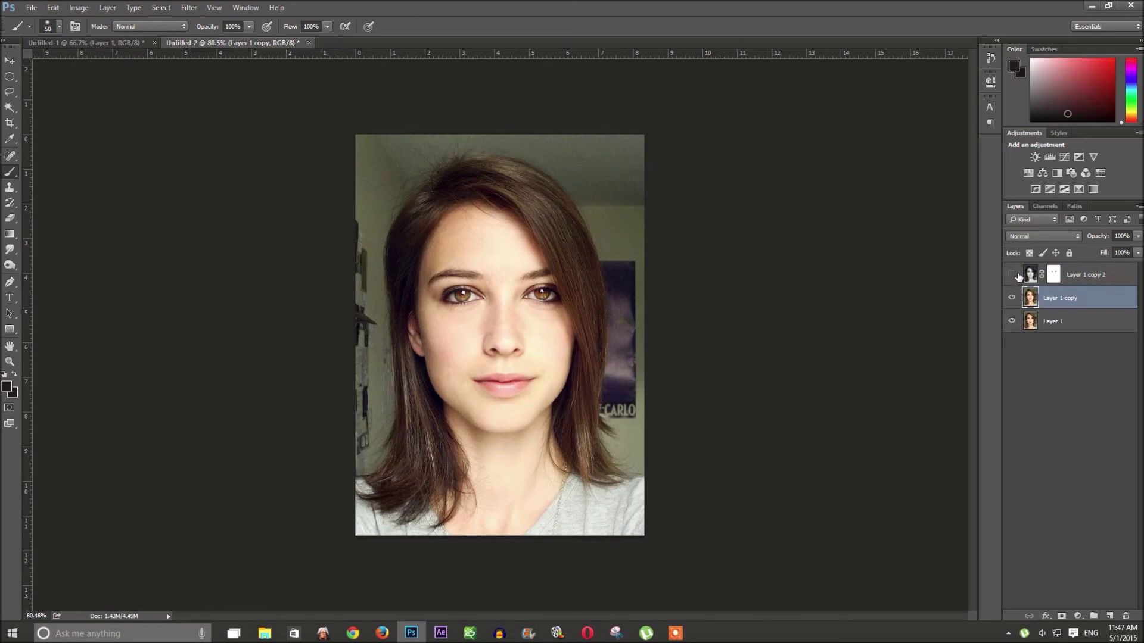
right_click(1030, 301)
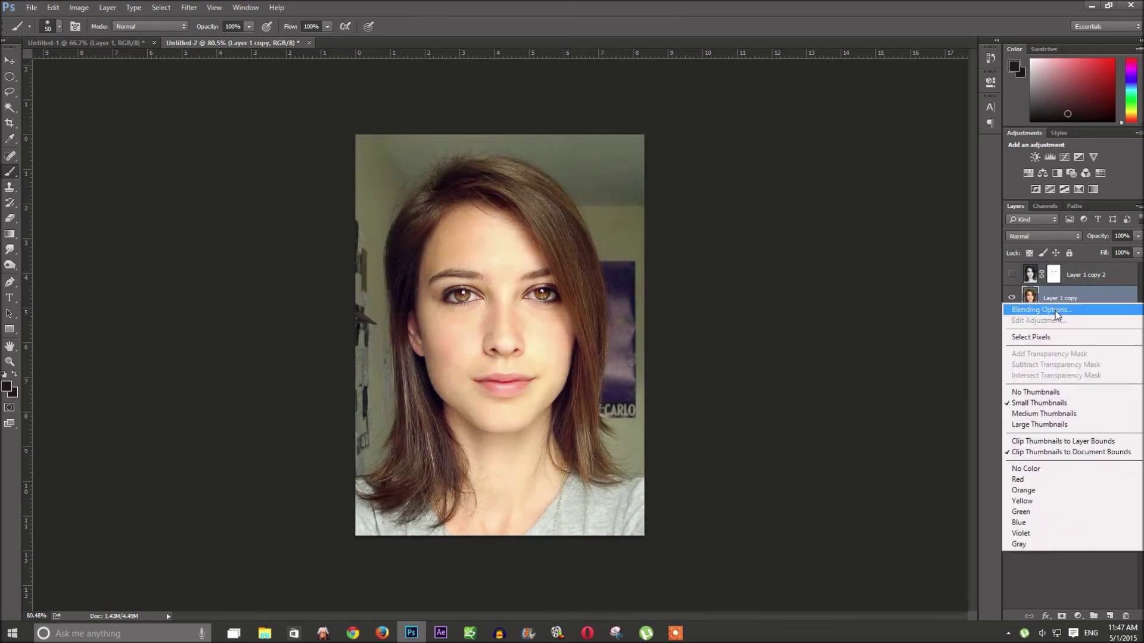
right_click(1107, 295)
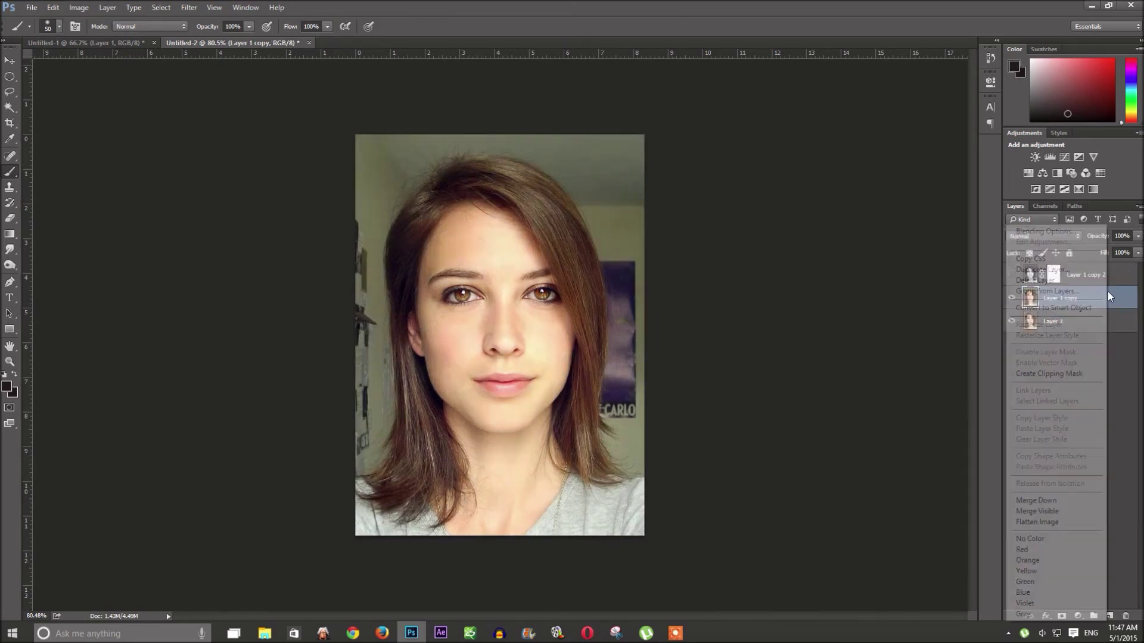
click(1066, 270)
click(663, 197)
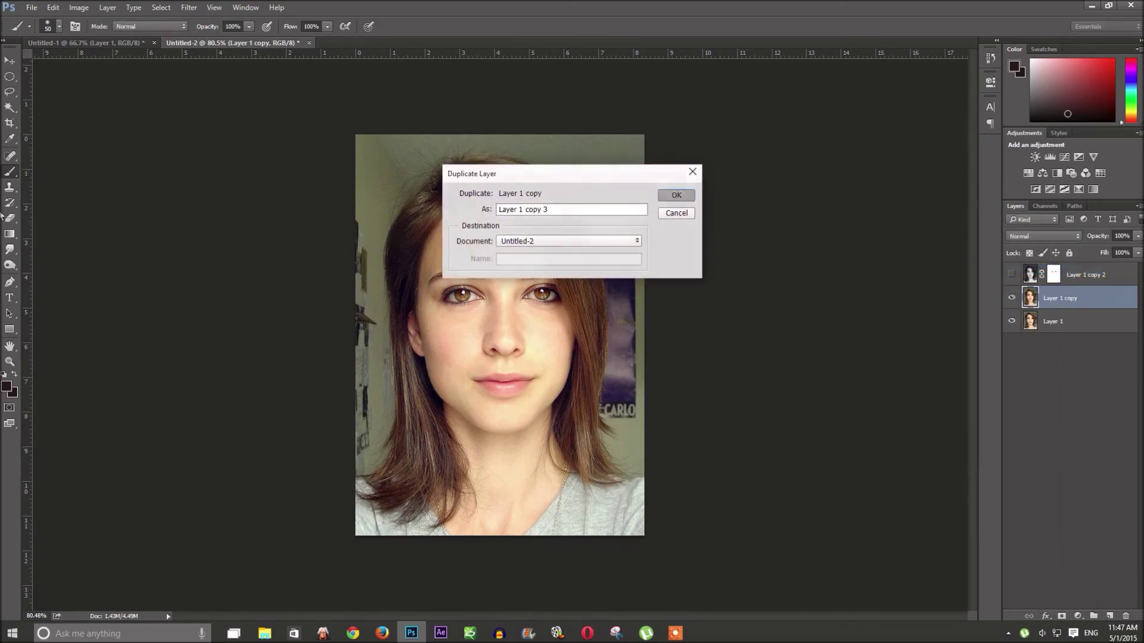
Step: Test a size-125 smudge on the right eye, undo it, then hide copy 3 and show the overlay
click(10, 249)
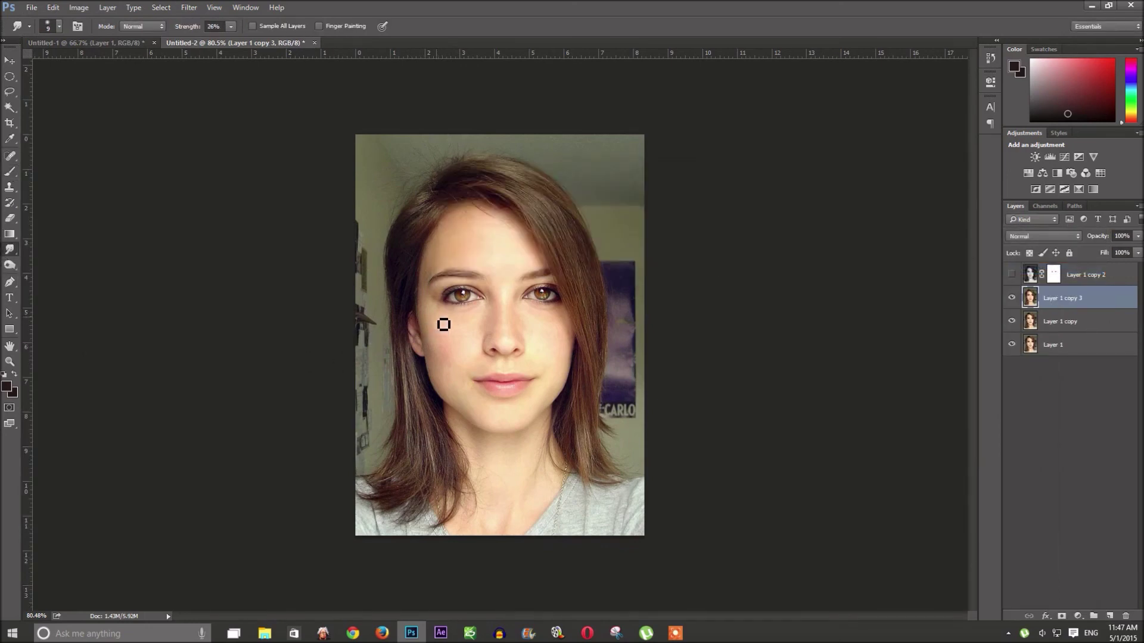
key(bracketright)
key(bracketright)
key(bracketright)
mouse_move(536, 294)
mouse_down()
mouse_move(551, 289)
mouse_move(516, 265)
mouse_move(494, 196)
mouse_move(539, 285)
mouse_up()
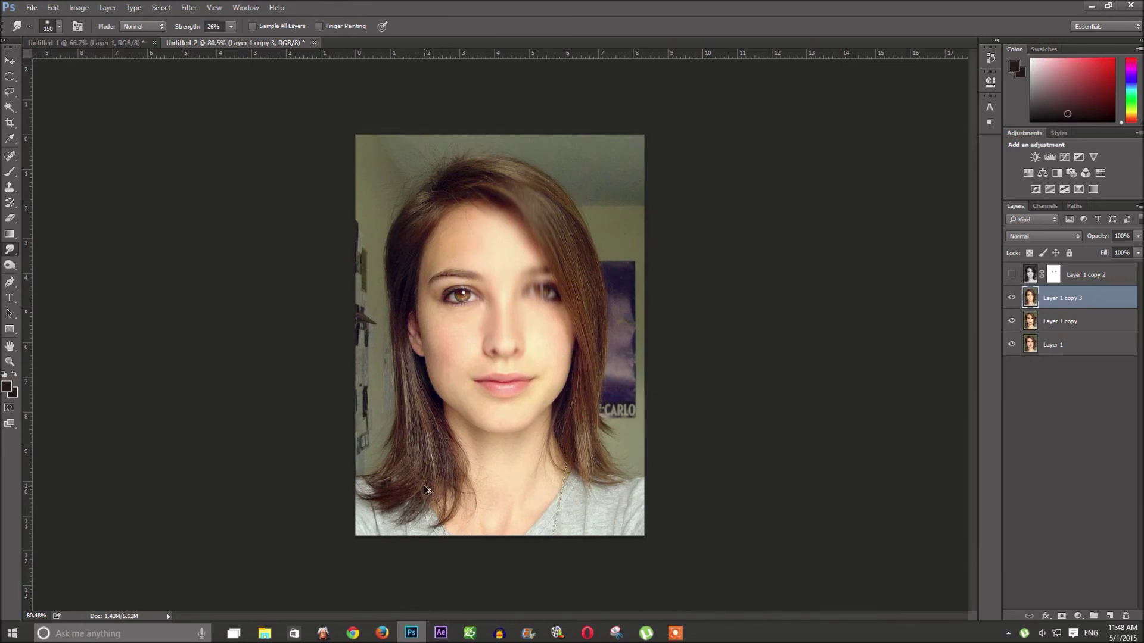
key(ctrl+z)
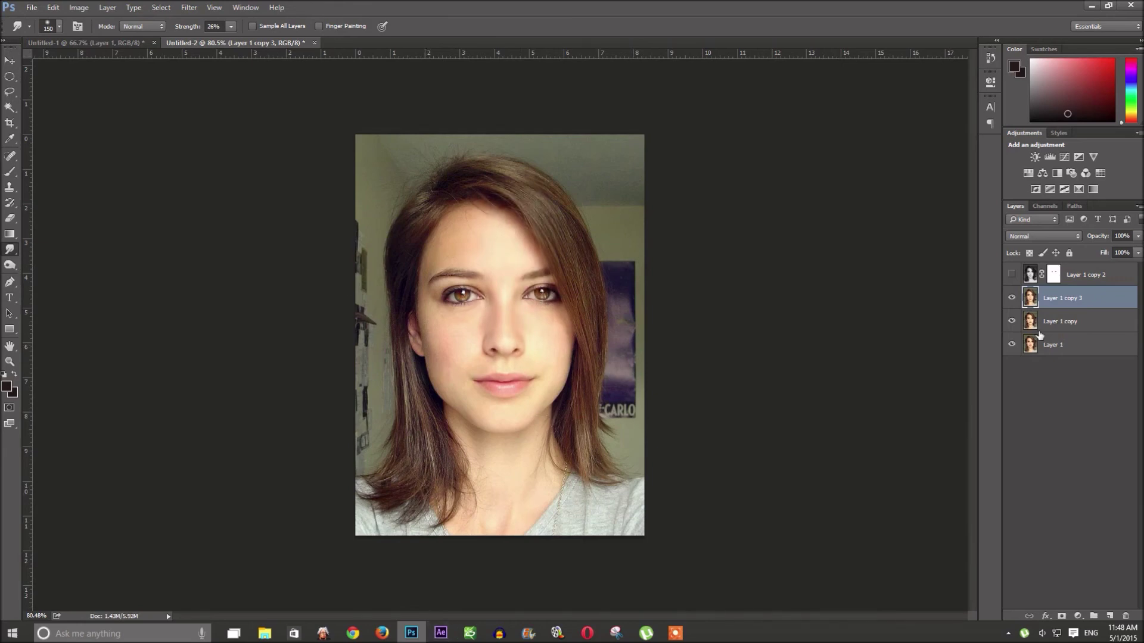
drag(1012, 299, 1012, 275)
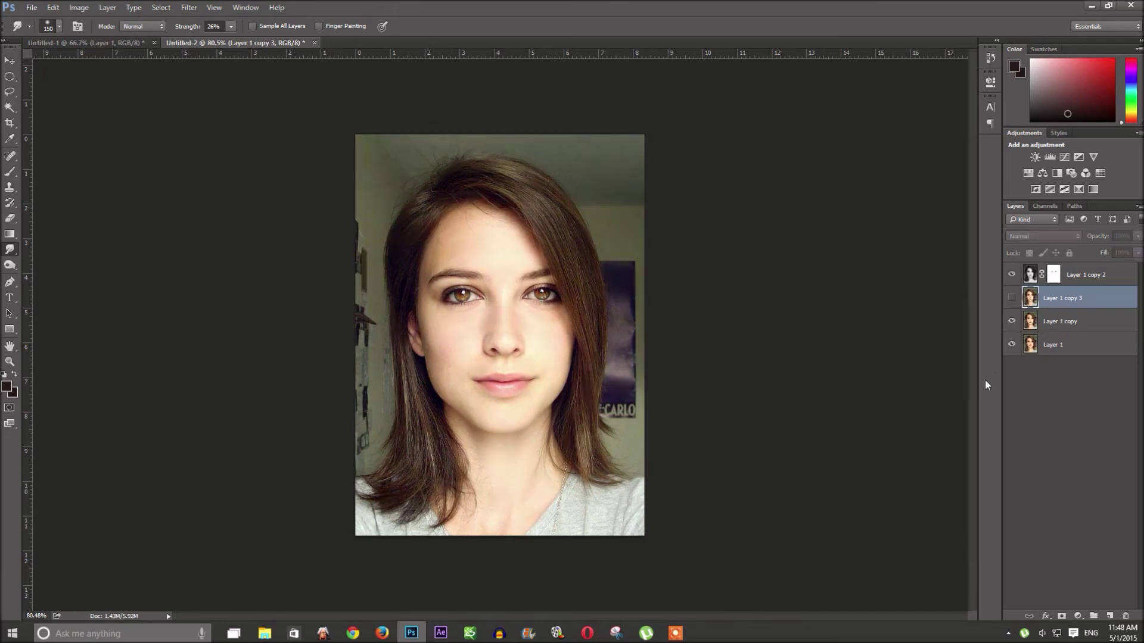
Step: Merge Layer 1 copy and Layer 1 copy 2 into a single layer
scroll(686, 373, down, 2)
scroll(692, 361, down, 2)
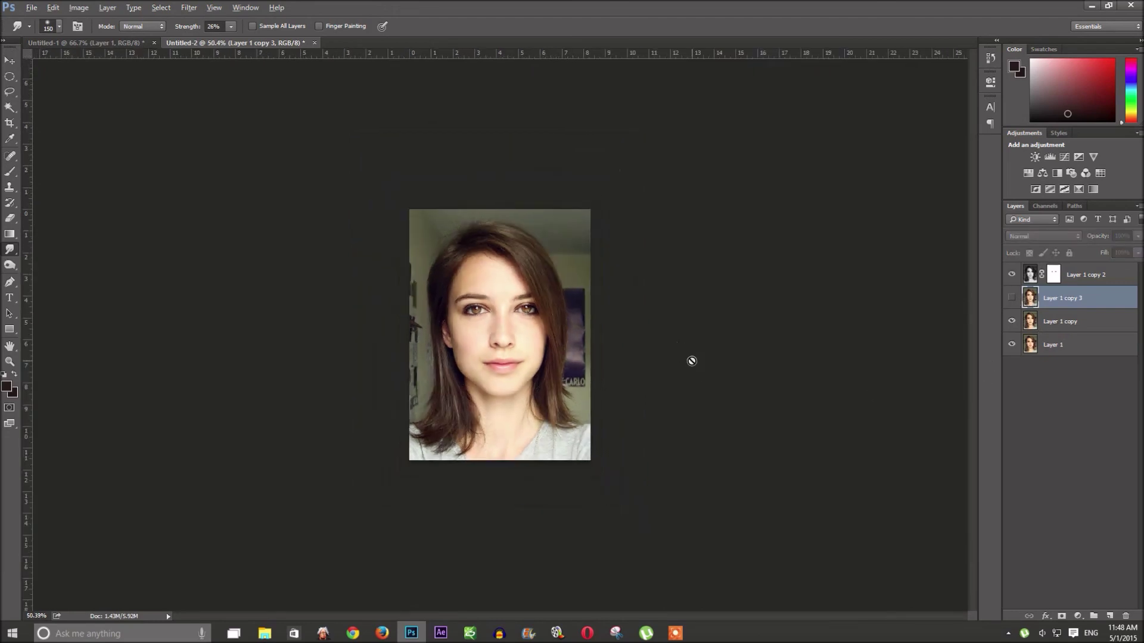
scroll(691, 361, down, 1)
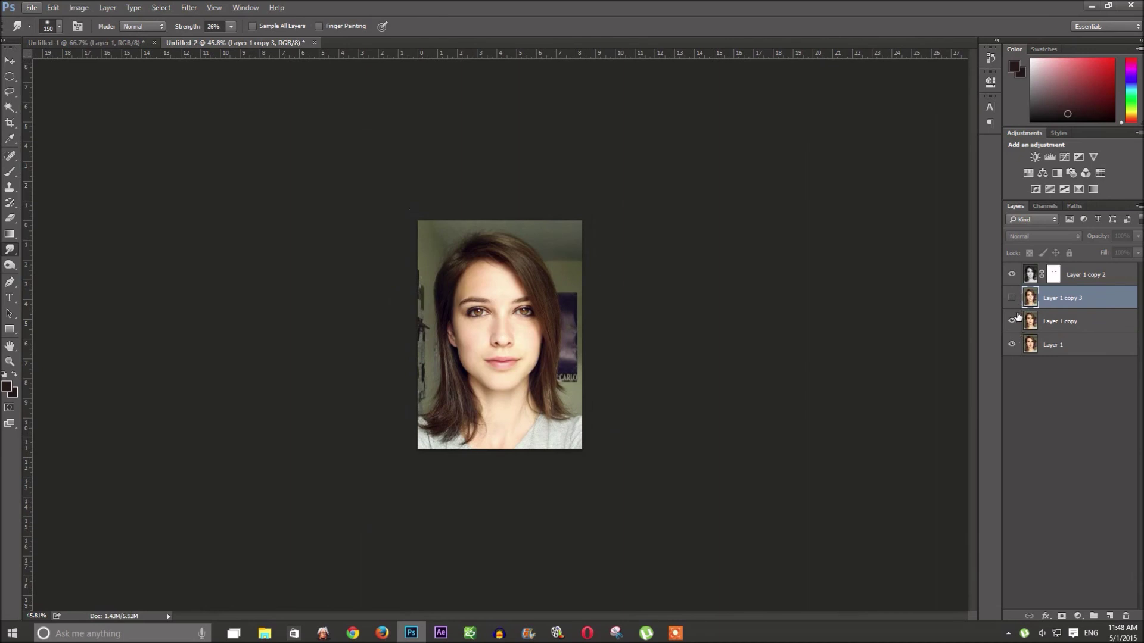
click(1054, 319)
ctrl+click(1109, 273)
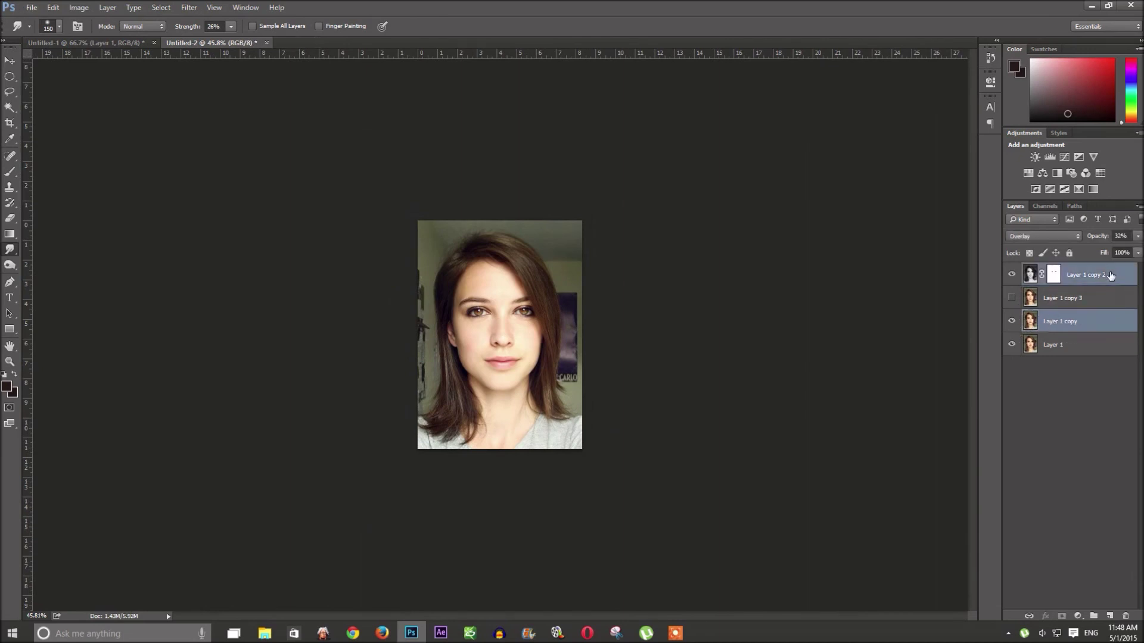
right_click(1105, 275)
click(1056, 501)
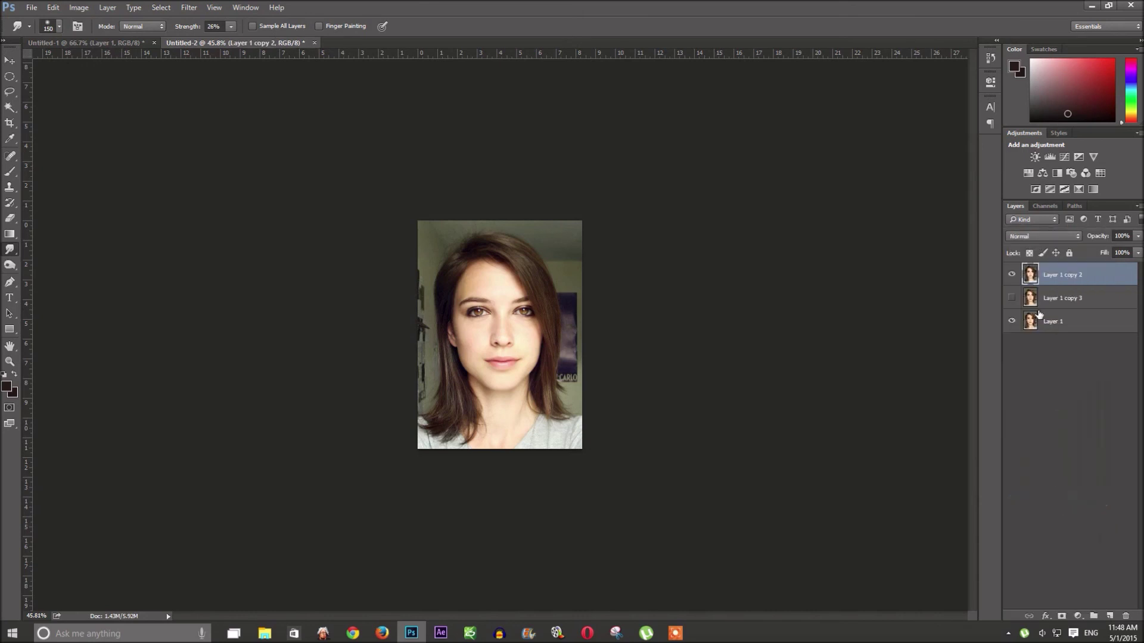
Step: Delete Layer 1 copy 3 and reselect the merged Layer 1 copy 2
click(1060, 303)
click(1125, 615)
key(Return)
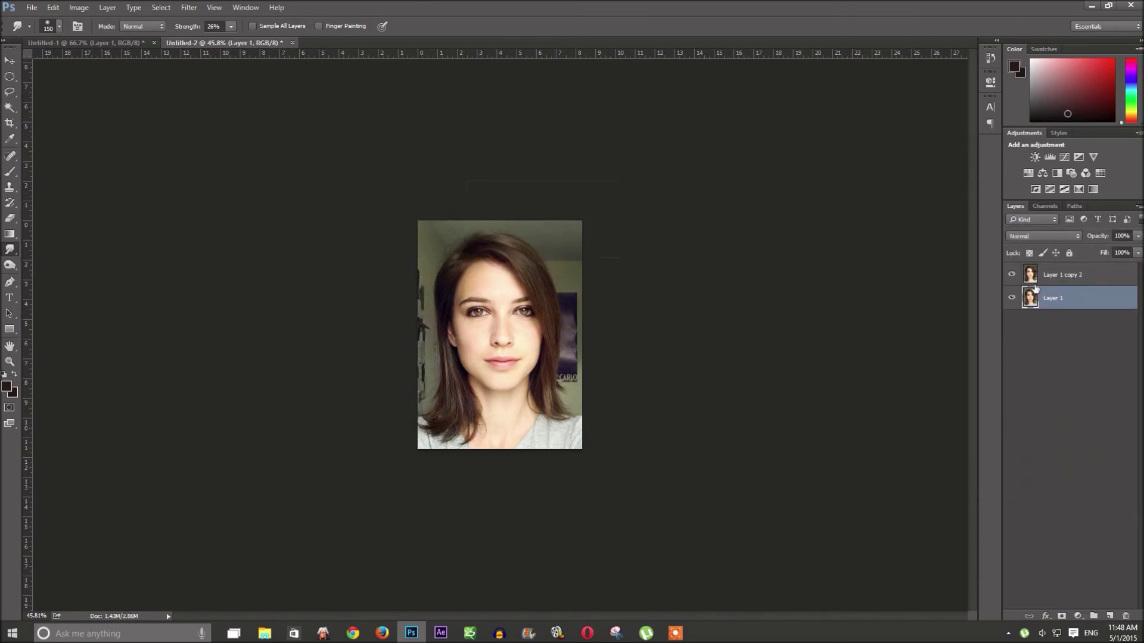
click(1036, 277)
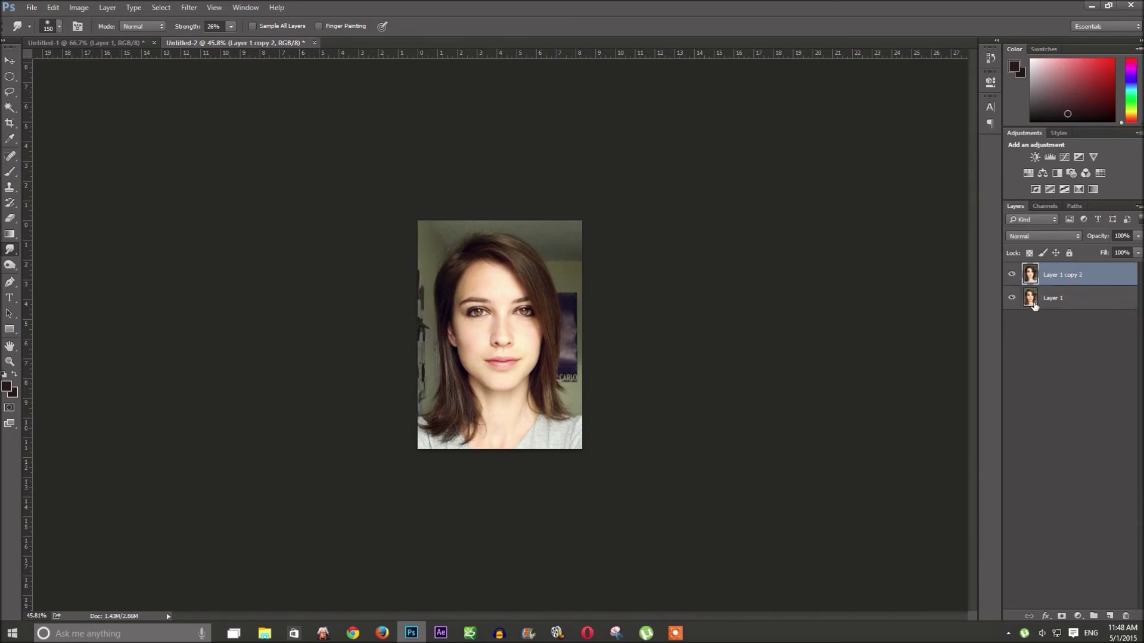
scroll(636, 414, up, 1)
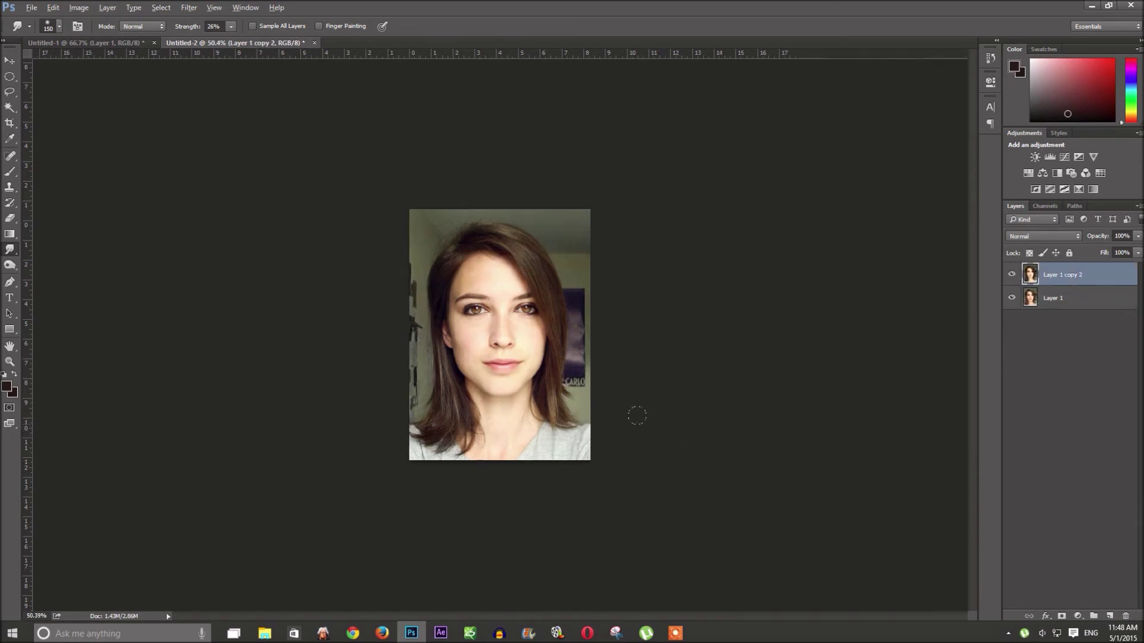
scroll(630, 408, up, 1)
scroll(630, 409, up, 2)
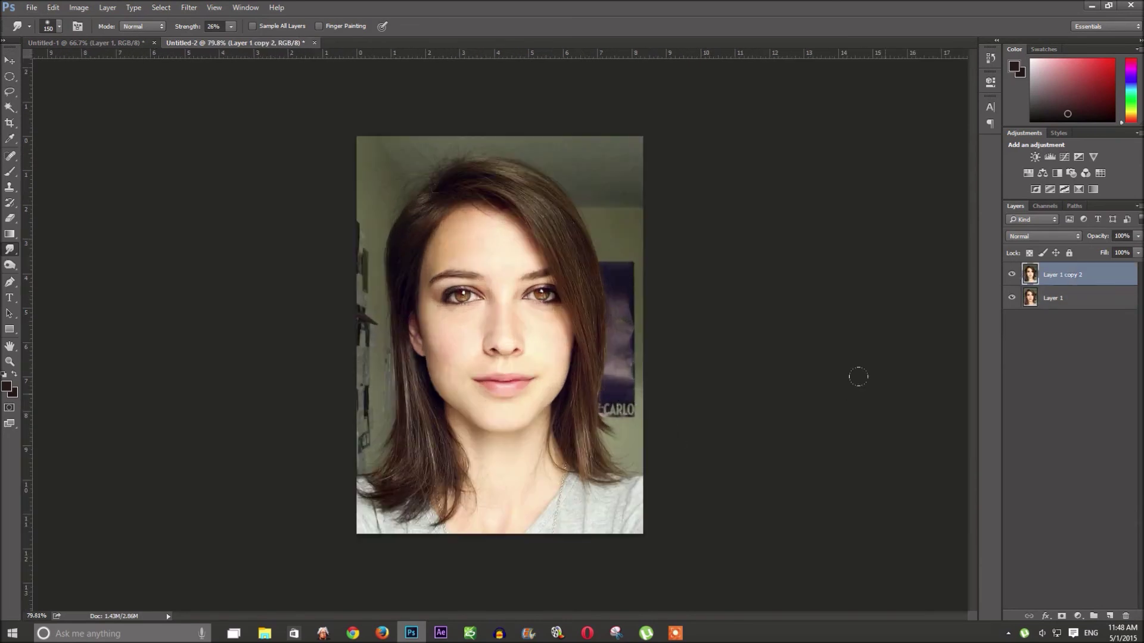
Step: Select Layer 1, toggle Layer 1 copy 2's visibility to compare, and bring up the dodge/burn tools
click(1070, 302)
click(1012, 274)
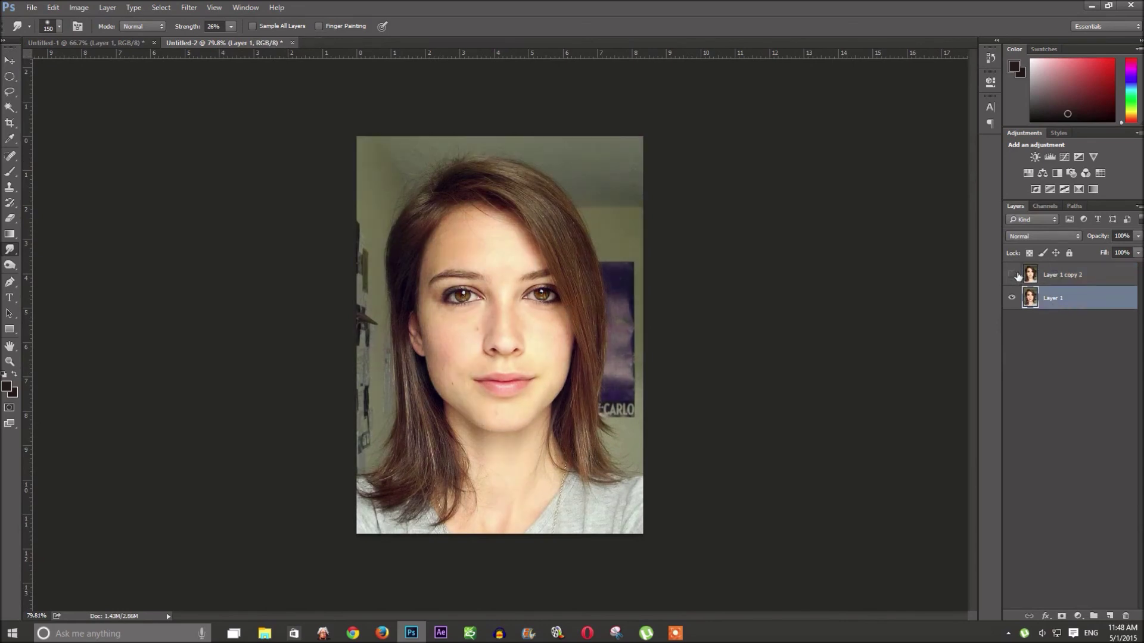
click(1015, 275)
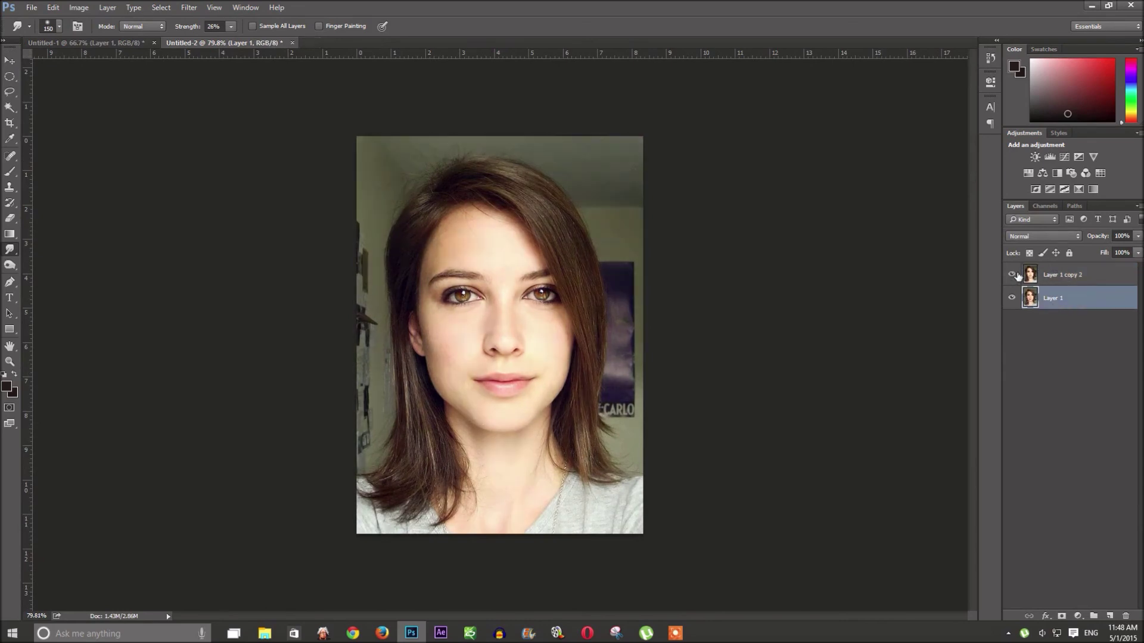
click(1012, 275)
key(alt)
click(10, 265)
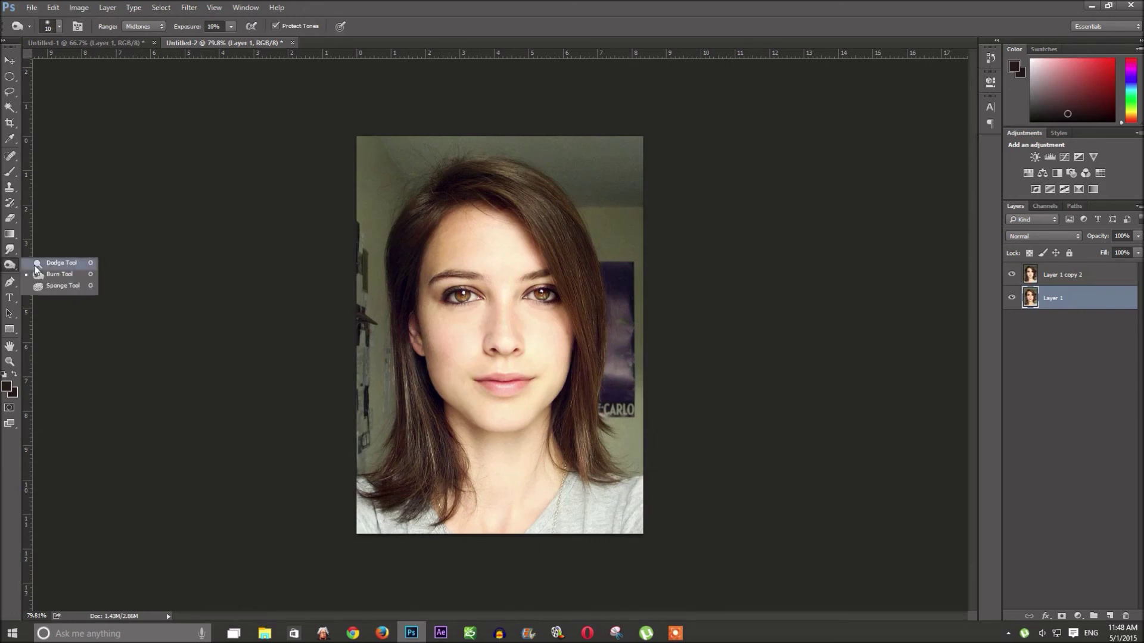
Step: Pick the Dodge Tool with 100% exposure and Midtones range
click(84, 267)
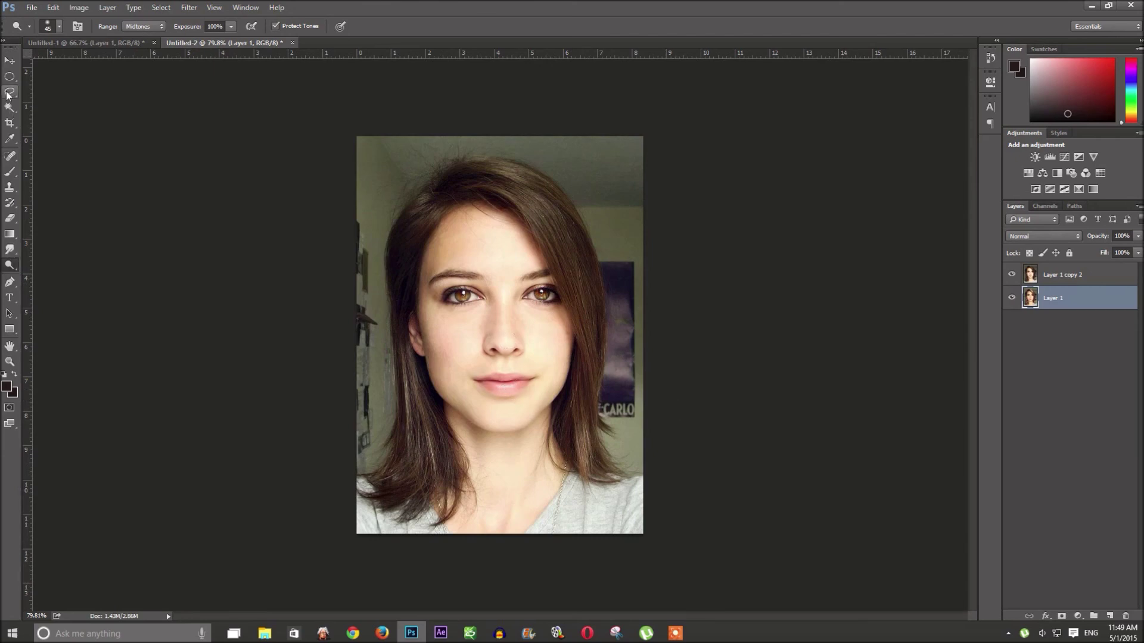
click(684, 640)
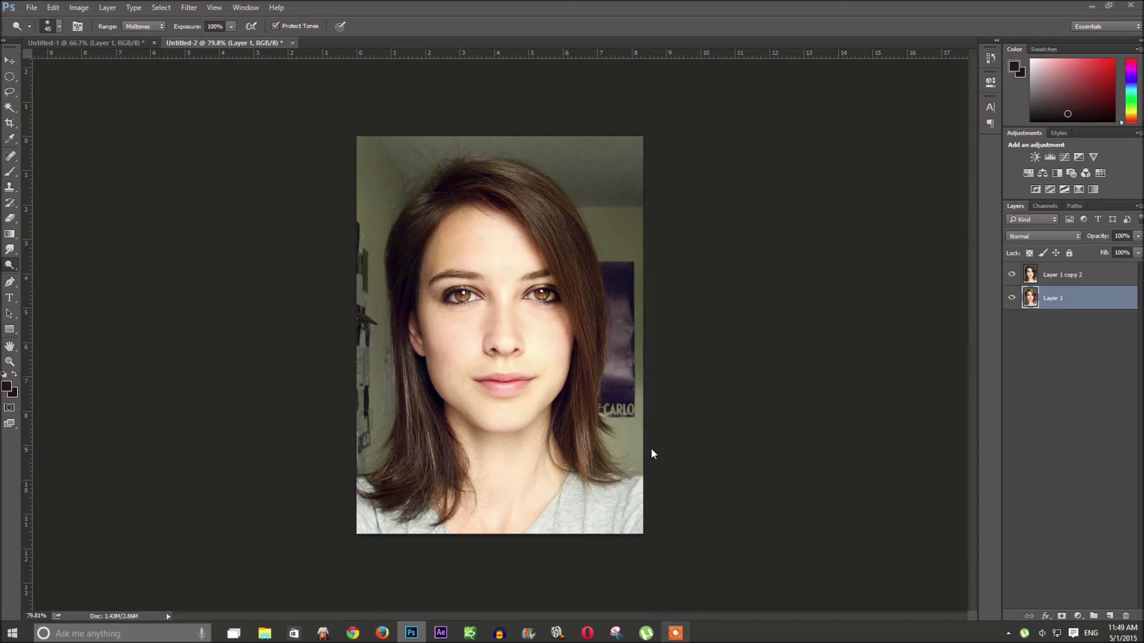